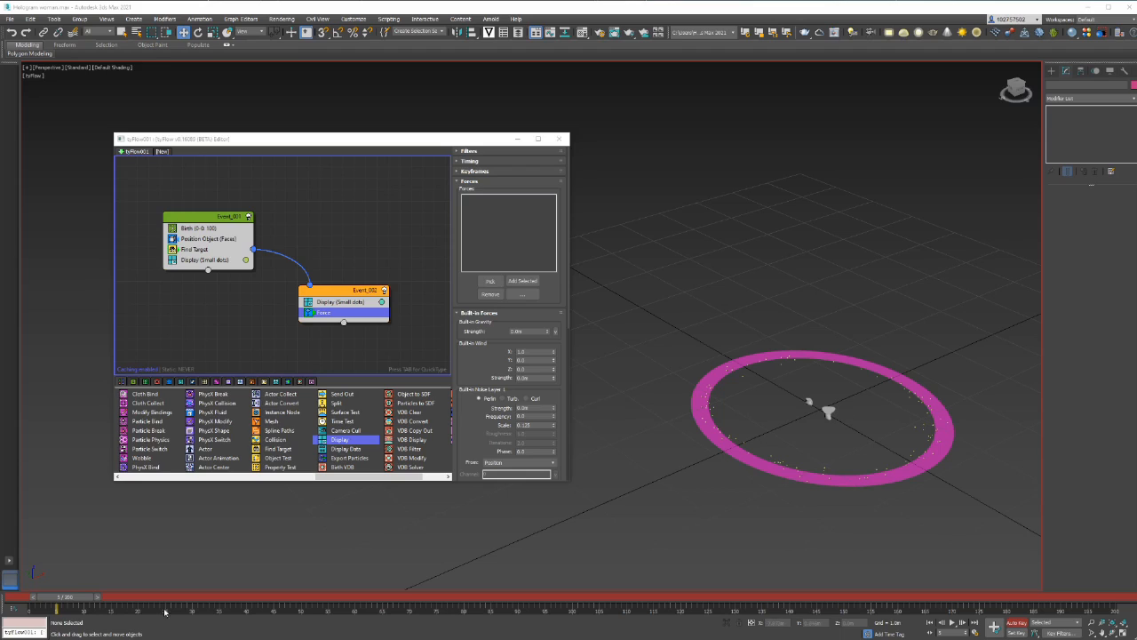
Scrub through the timeline to preview the particles travelling from the ring to the woman, ending back at frame 7.
{"action": "left_click_drag", "start_coordinate": [84, 597], "coordinate": [543, 606]}
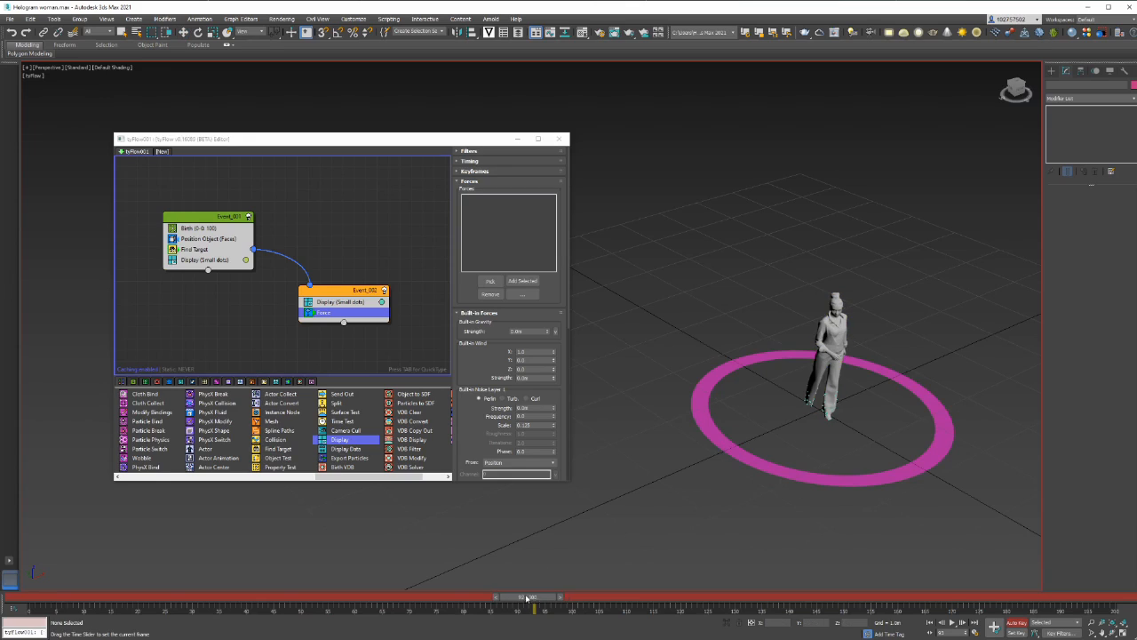
{"action": "left_click_drag", "start_coordinate": [526, 598], "coordinate": [80, 599]}
{"action": "key", "text": "w"}
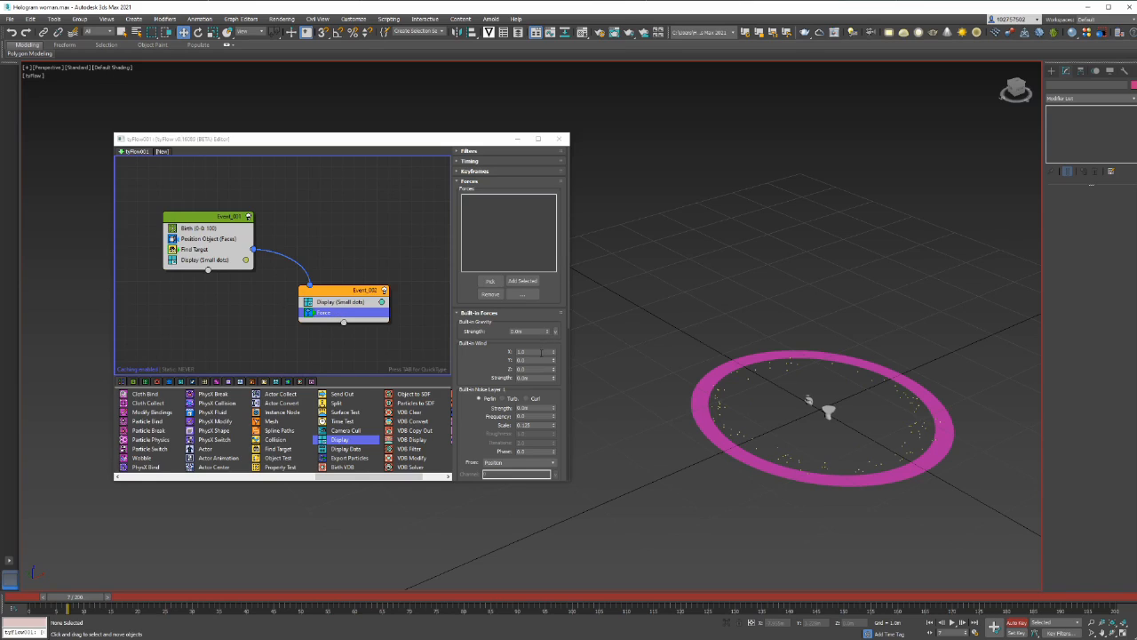
Set the Force operator's built-in noise strength to 1.0 m and scale to 0.3, and adjust its built-in gravity strength.
{"action": "double_click", "coordinate": [535, 408]}
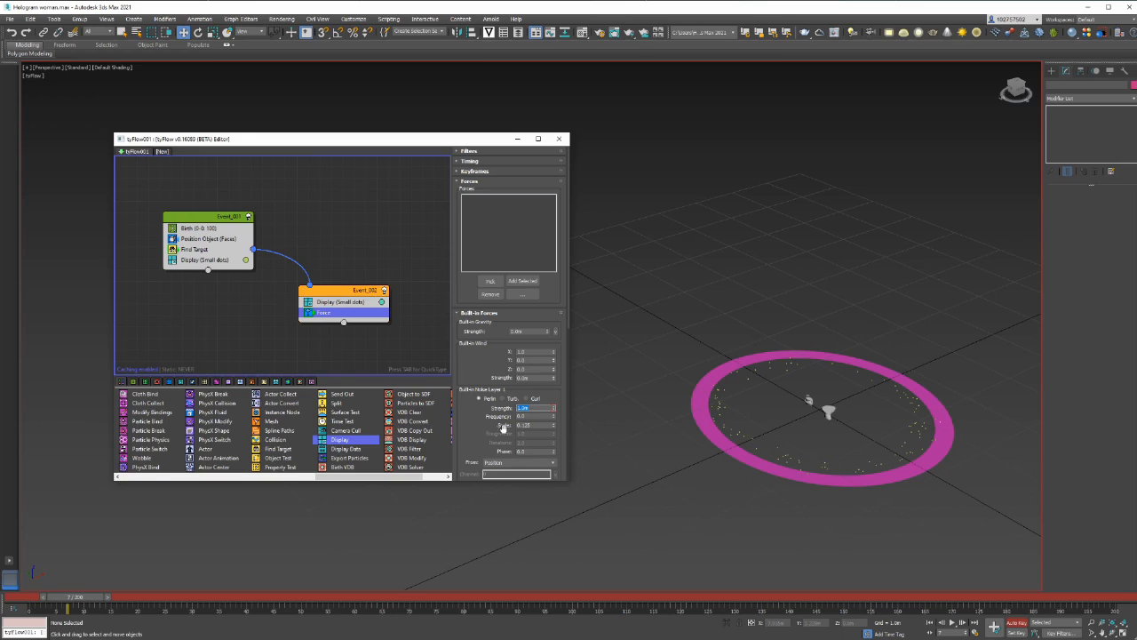
{"action": "double_click", "coordinate": [531, 425]}
{"action": "key", "text": "Return"}
{"action": "left_click", "coordinate": [533, 331]}
{"action": "key", "text": "Return"}
Play back the animation to check the force's effect on the particles and return to the first frame.
{"action": "left_click", "coordinate": [951, 623]}
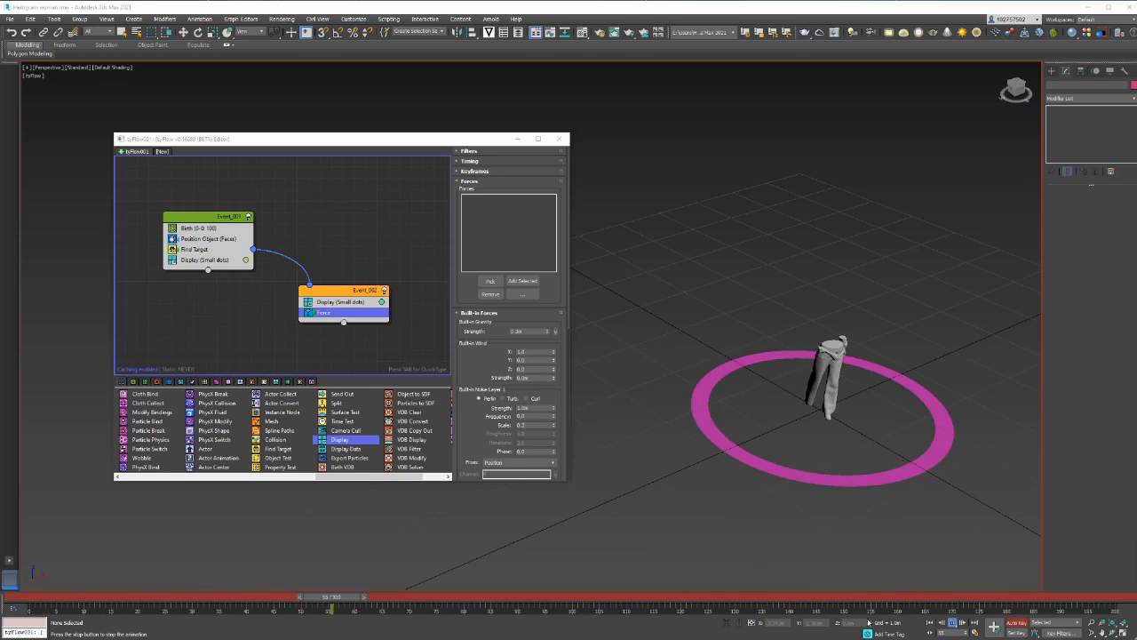
{"action": "left_click", "coordinate": [931, 621]}
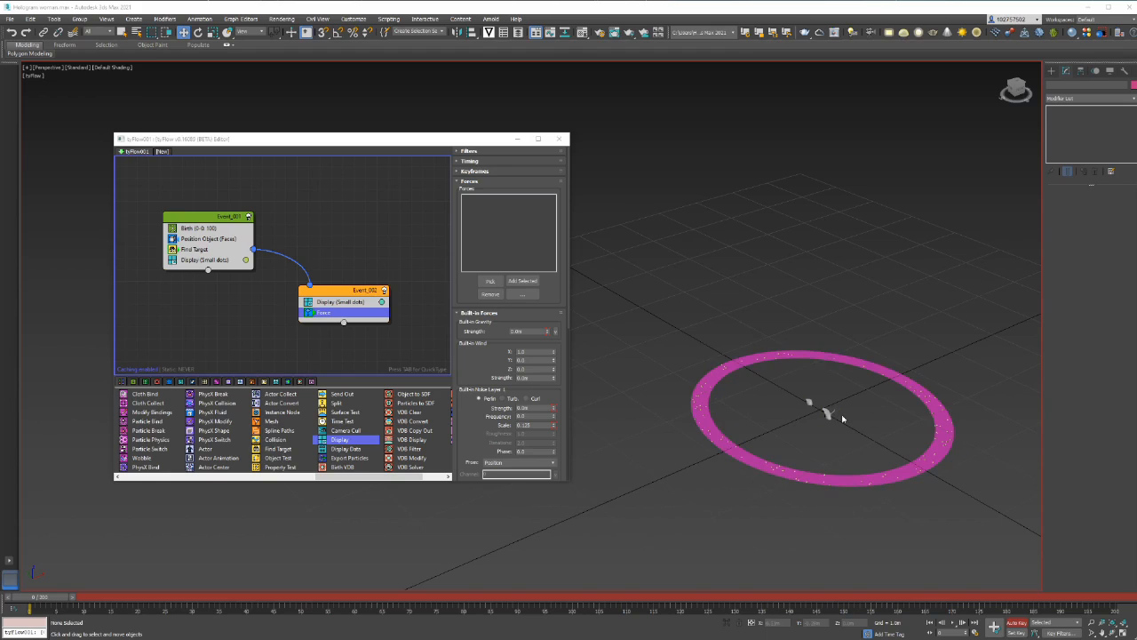
{"action": "mouse_move", "coordinate": [47, 601]}
{"action": "left_mouse_down"}
{"action": "mouse_move", "coordinate": [195, 599]}
{"action": "mouse_move", "coordinate": [44, 599]}
{"action": "left_mouse_up"}
{"action": "key", "text": "w"}
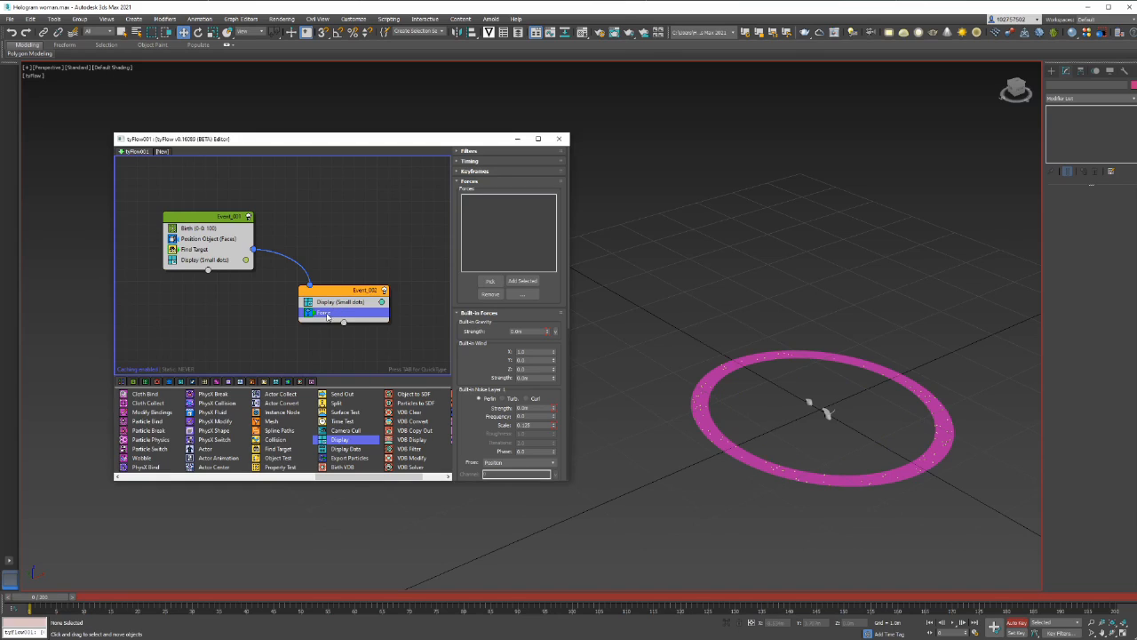
Move Force above Display in Event_002 and add an Object Bind operator at the head of that event.
{"action": "left_click_drag", "start_coordinate": [335, 311], "coordinate": [327, 302]}
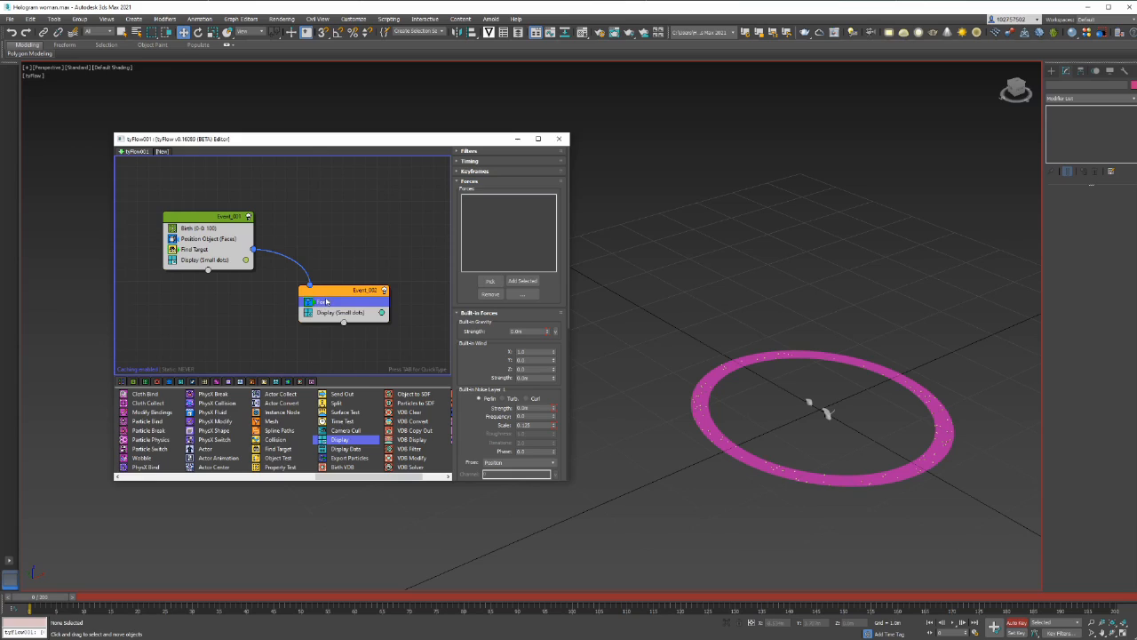
{"action": "key", "text": "Tab"}
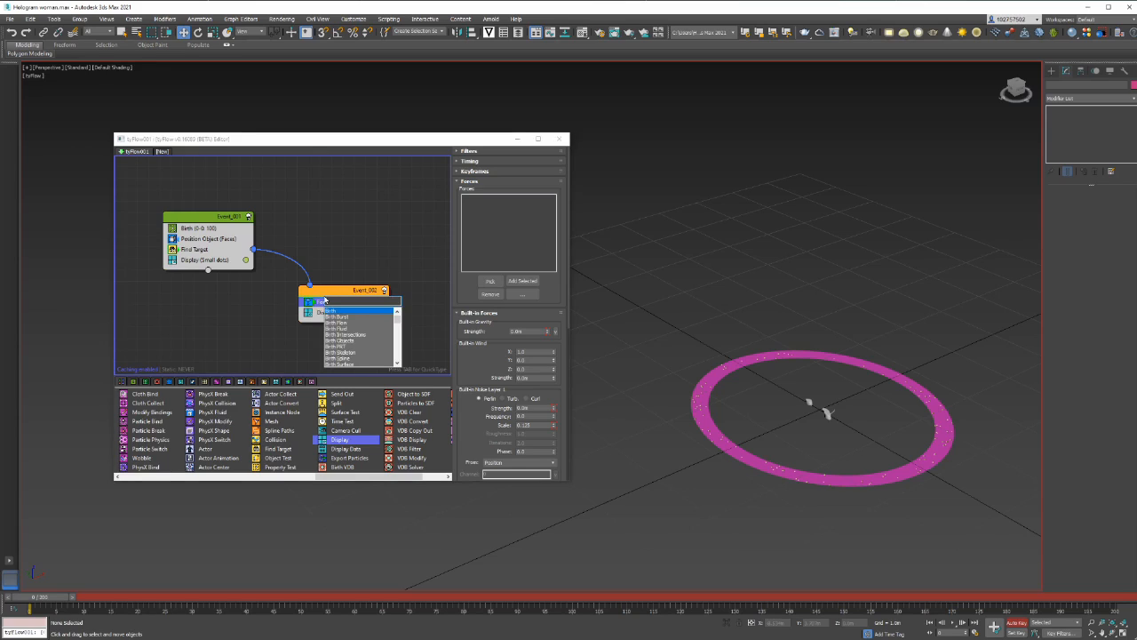
{"action": "type", "text": "object"}
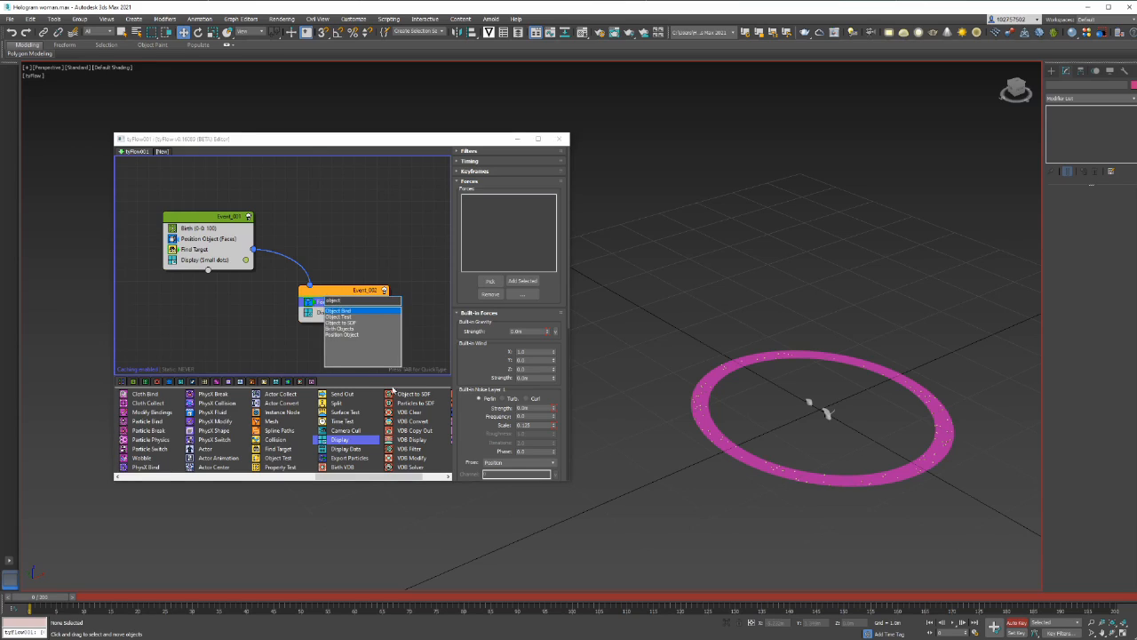
{"action": "left_click", "coordinate": [346, 310]}
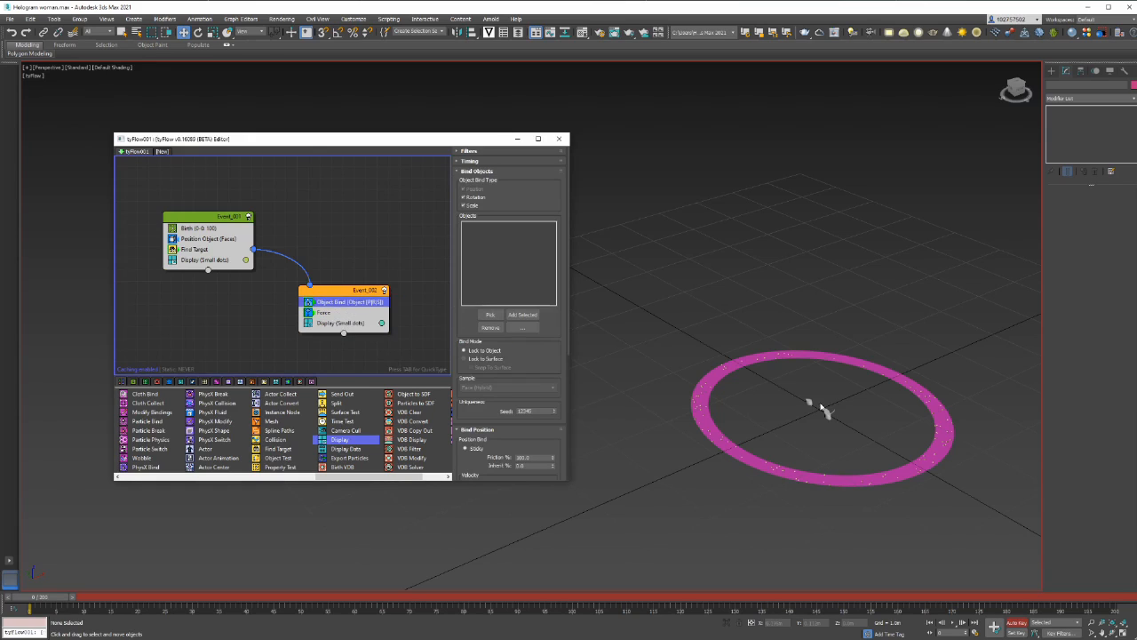
Assign the woman mesh to Object Bind, use Lock to Surface with Snap To Surface, and set the sticky friction to 0.
{"action": "left_click", "coordinate": [490, 314]}
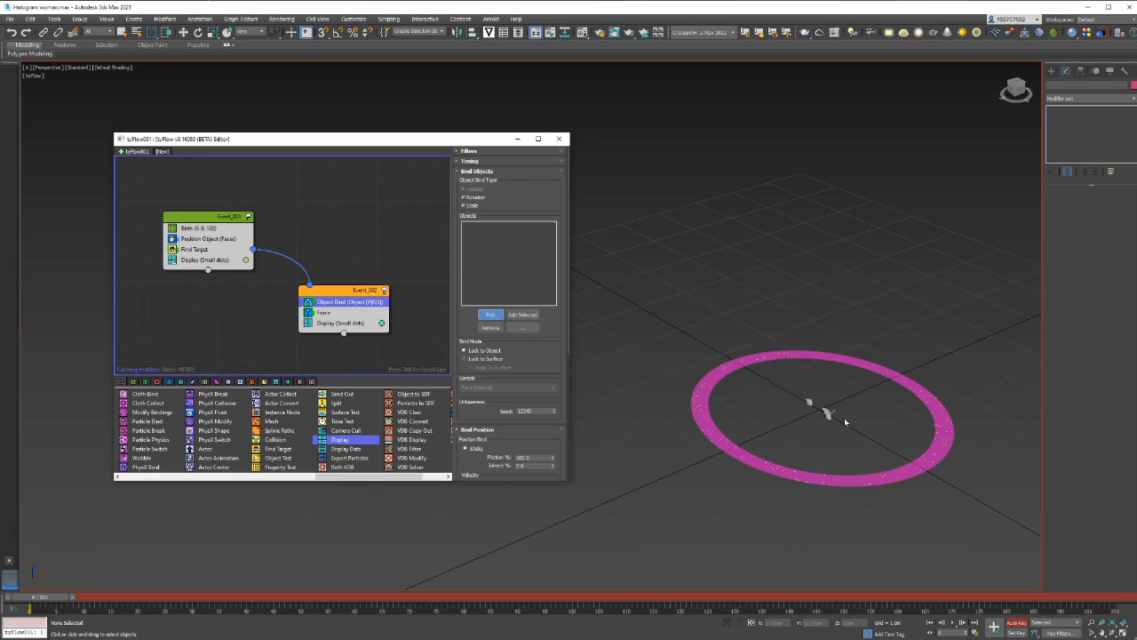
{"action": "left_click", "coordinate": [835, 415]}
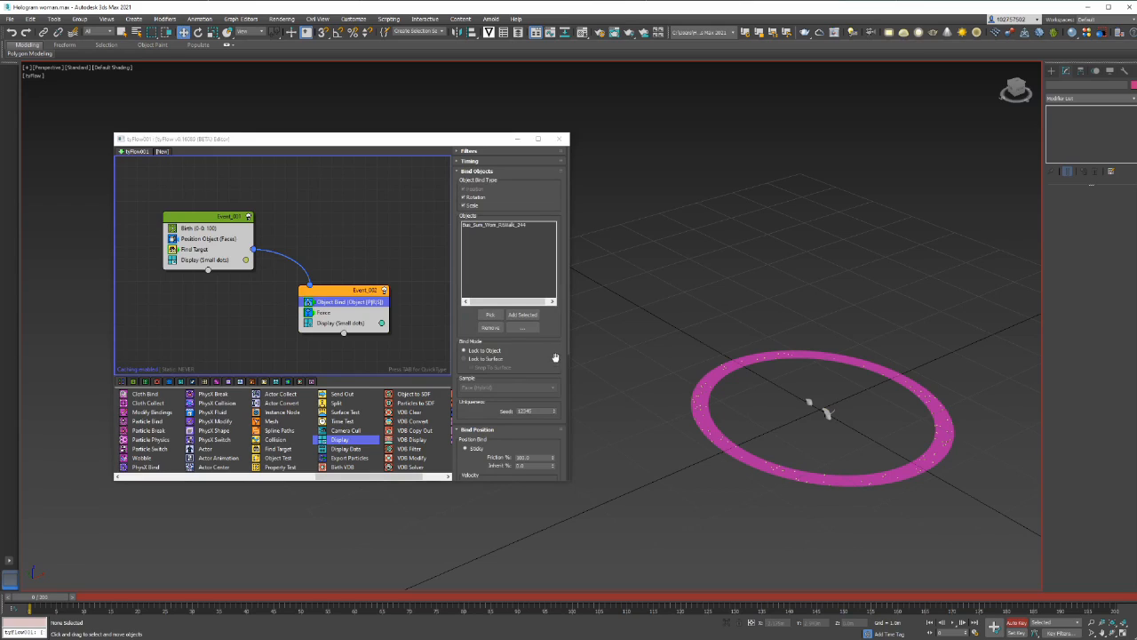
{"action": "left_click", "coordinate": [493, 359]}
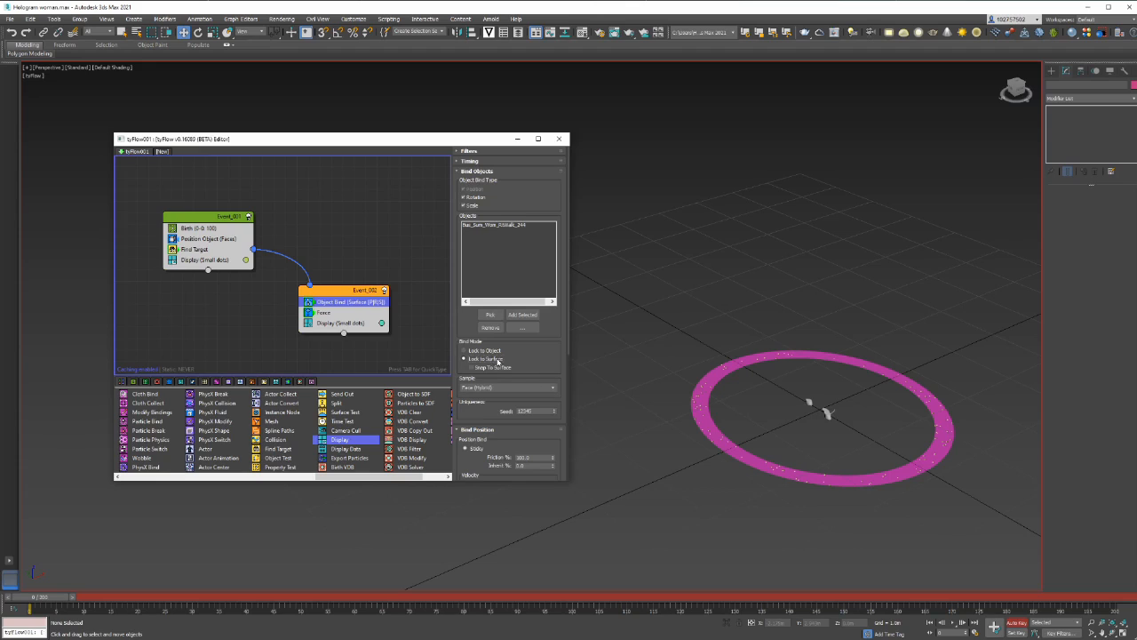
{"action": "left_click", "coordinate": [493, 367]}
{"action": "left_click_drag", "start_coordinate": [568, 340], "coordinate": [564, 358]}
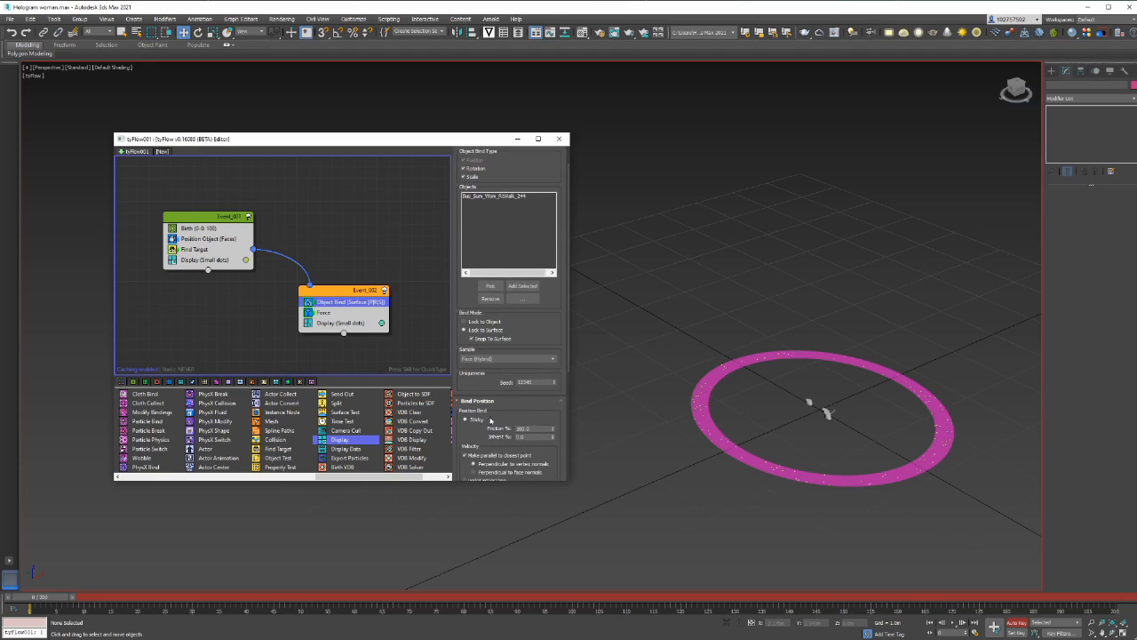
{"action": "double_click", "coordinate": [534, 429]}
{"action": "type", "text": "0"}
Play and scrub the first frames, examining up close how the particles behave around the woman's feet.
{"action": "left_click", "coordinate": [952, 622]}
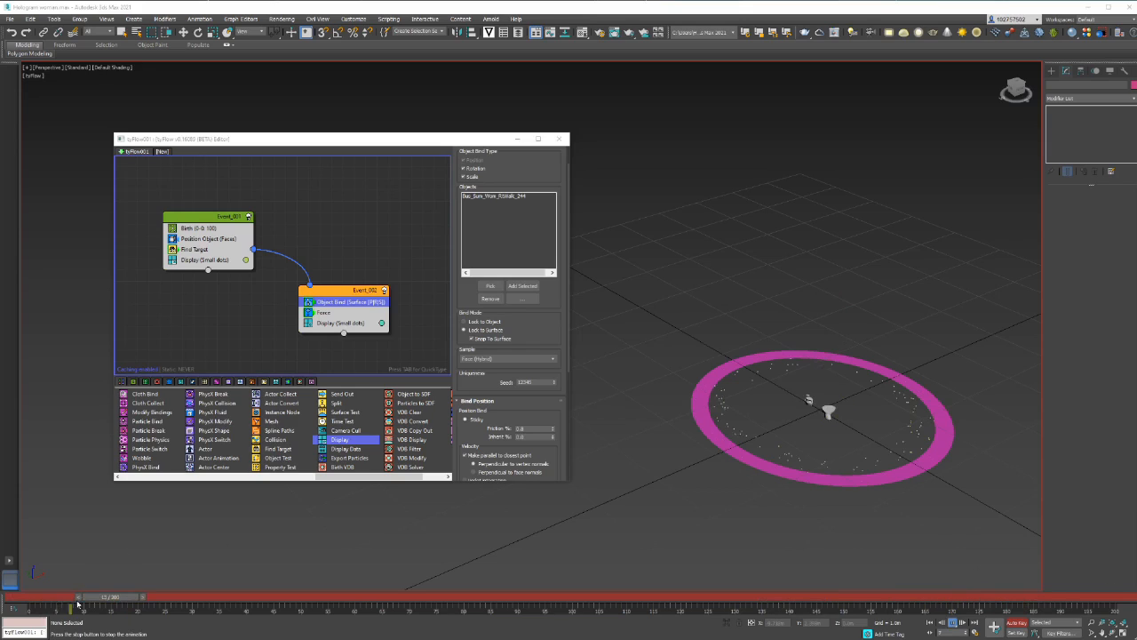
{"action": "left_click_drag", "start_coordinate": [77, 603], "coordinate": [153, 602]}
{"action": "key", "text": "w"}
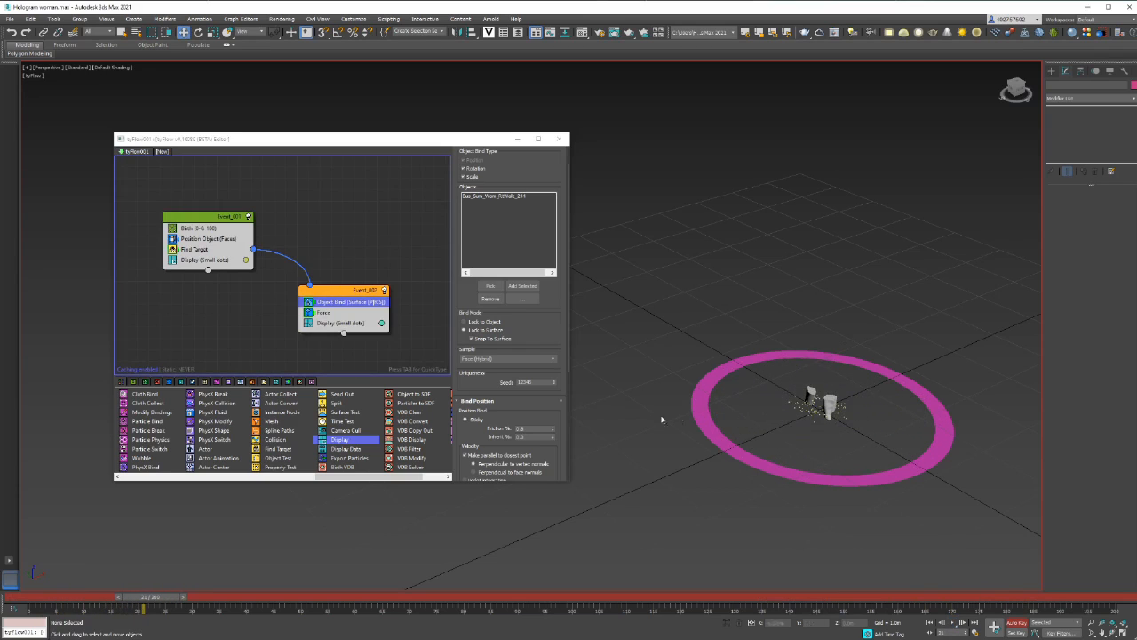
{"action": "scroll", "coordinate": [840, 387], "scroll_direction": "up", "scroll_amount": 5}
{"action": "scroll", "coordinate": [779, 436], "scroll_direction": "down", "scroll_amount": 3}
{"action": "scroll", "coordinate": [778, 437], "scroll_direction": "up", "scroll_amount": 3}
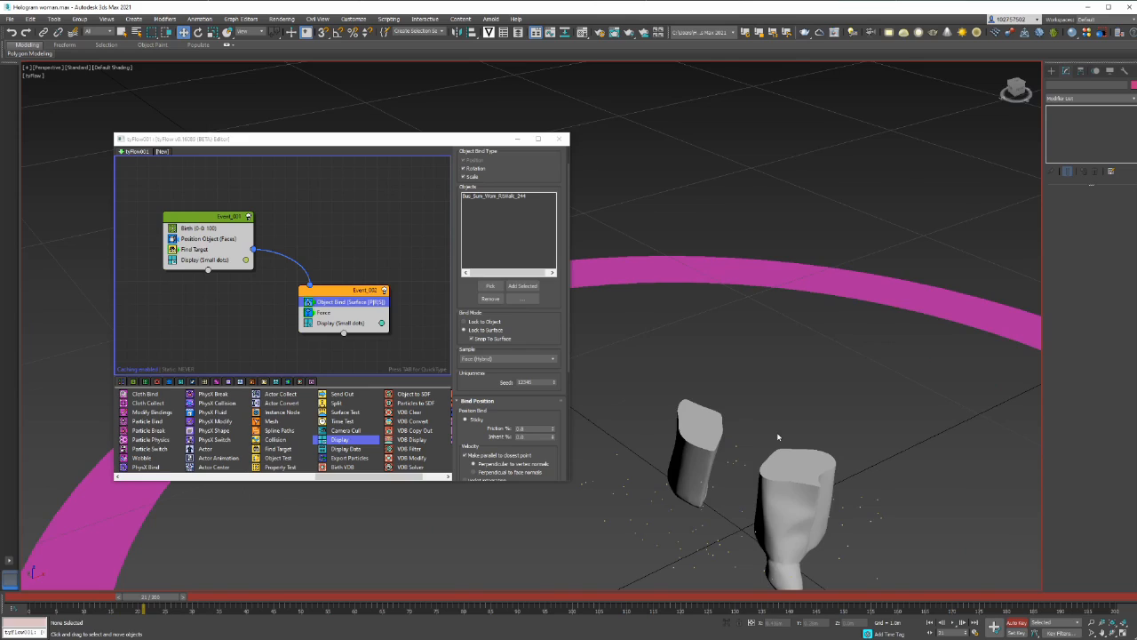
{"action": "scroll", "coordinate": [778, 436], "scroll_direction": "down", "scroll_amount": 2}
{"action": "left_click_drag", "start_coordinate": [156, 597], "coordinate": [46, 591]}
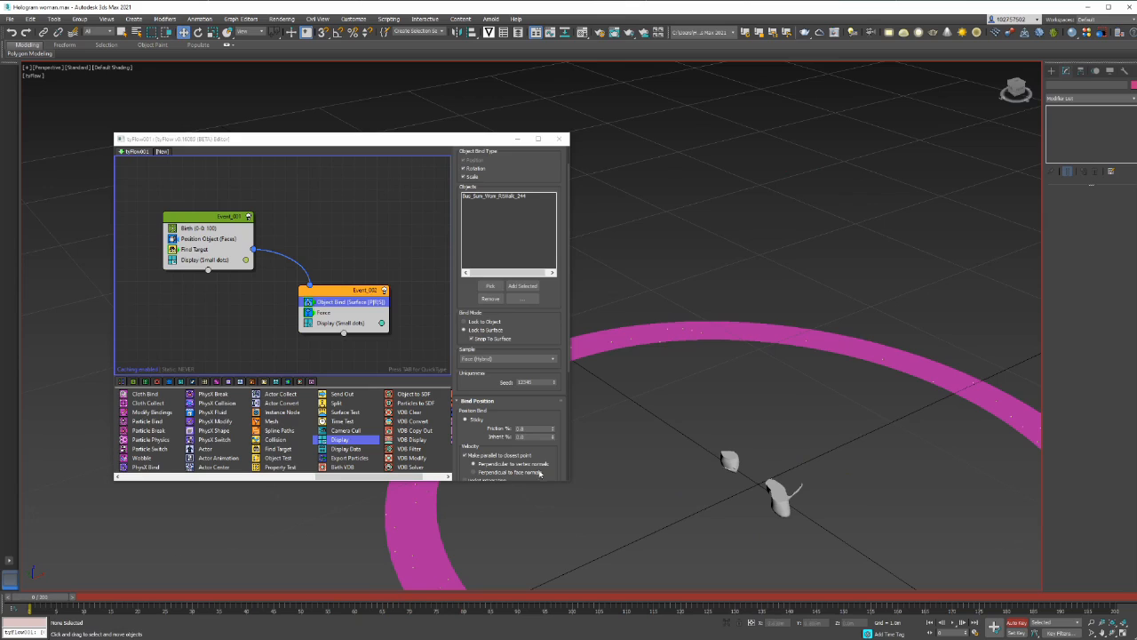
{"action": "scroll", "coordinate": [742, 439], "scroll_direction": "down", "scroll_amount": 3}
{"action": "scroll", "coordinate": [743, 440], "scroll_direction": "up", "scroll_amount": 1}
{"action": "middle_click_drag", "start_coordinate": [744, 435], "coordinate": [751, 455]}
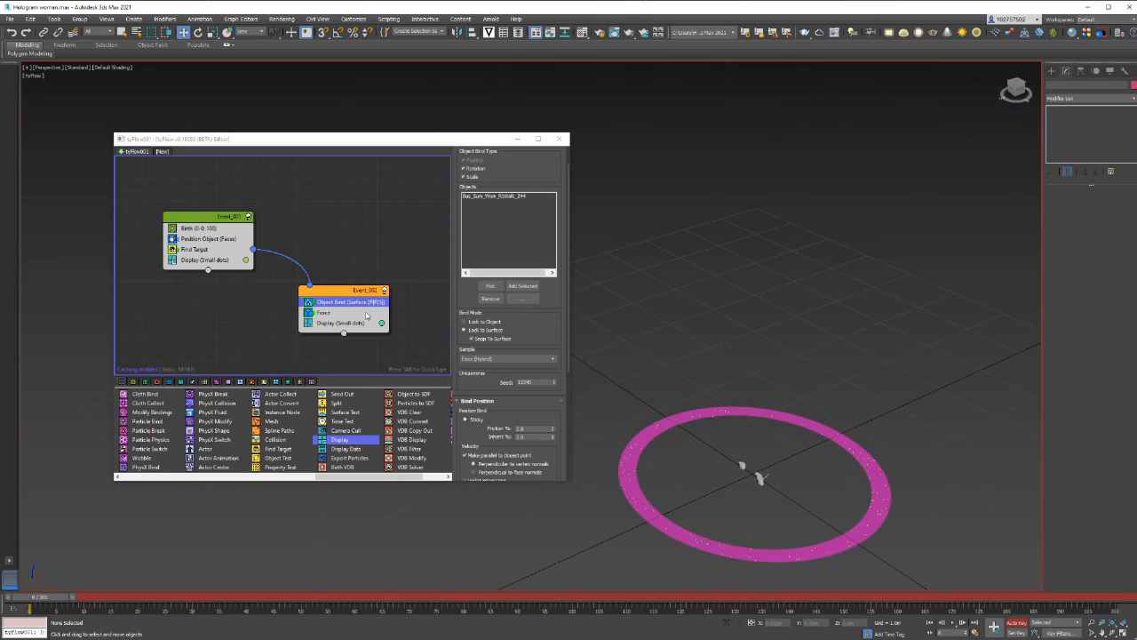
Add a Spline Paths operator to Event_002, directly above the Force operator.
{"action": "left_click", "coordinate": [333, 314]}
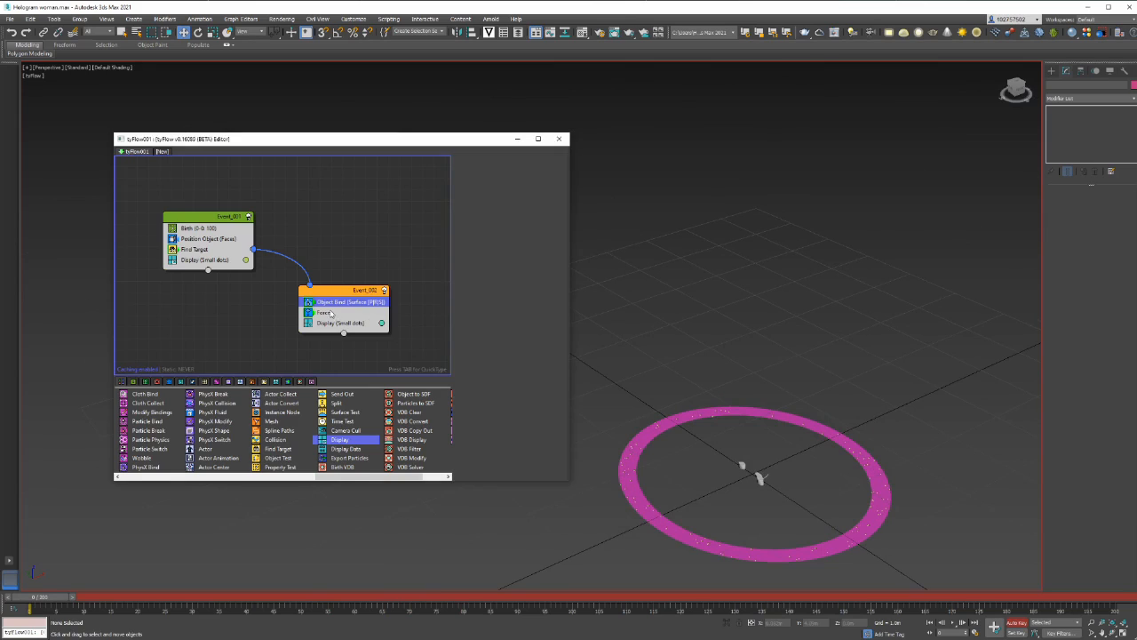
{"action": "key", "text": "Tab"}
{"action": "type", "text": "spline"}
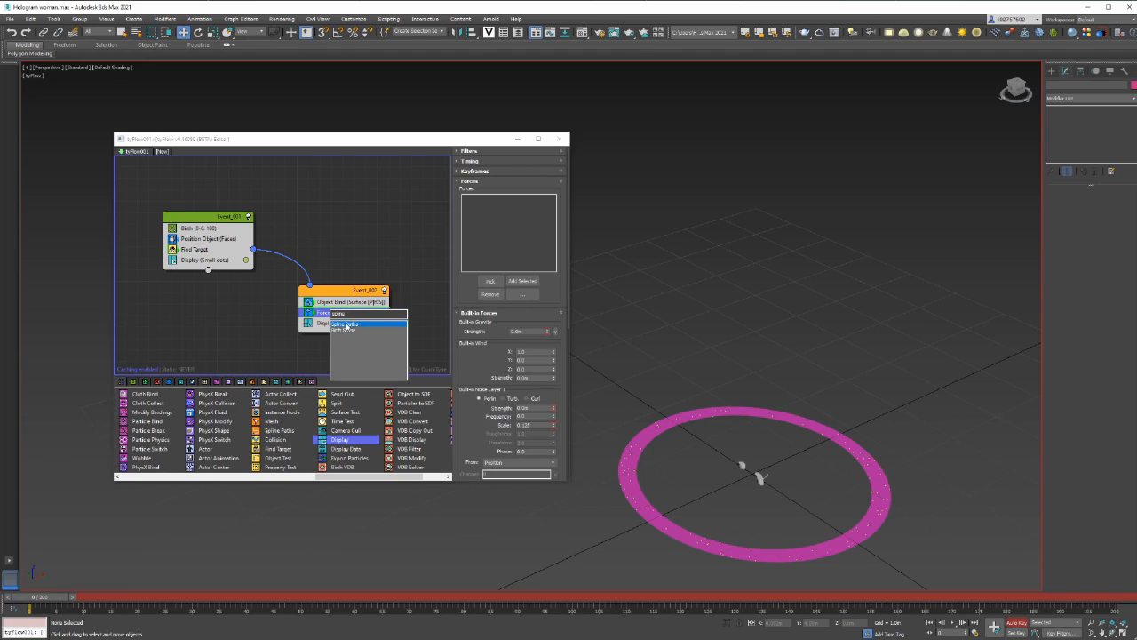
{"action": "left_click", "coordinate": [347, 325]}
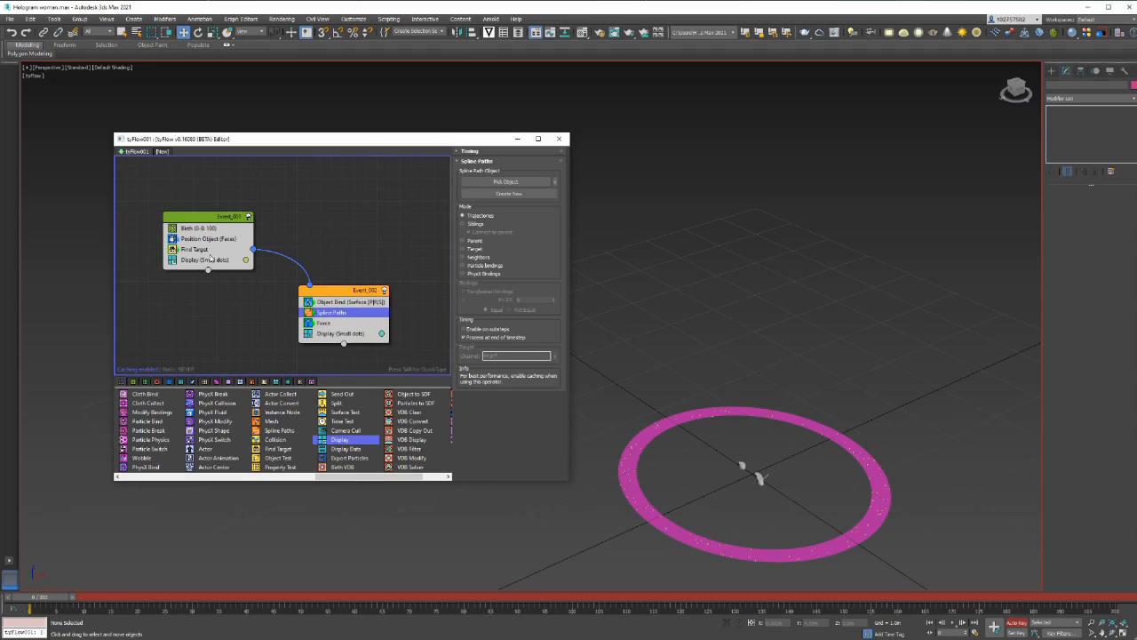
Add a Spline Paths operator to Event_001, between Find Target and Display.
{"action": "key", "text": "Tab"}
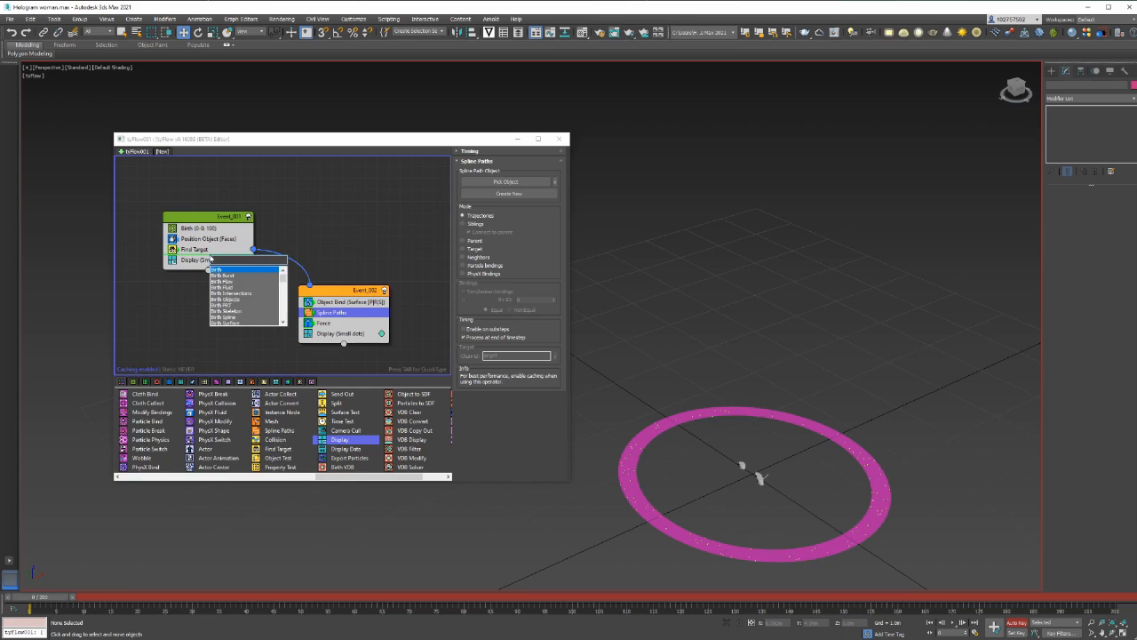
{"action": "type", "text": "splien"}
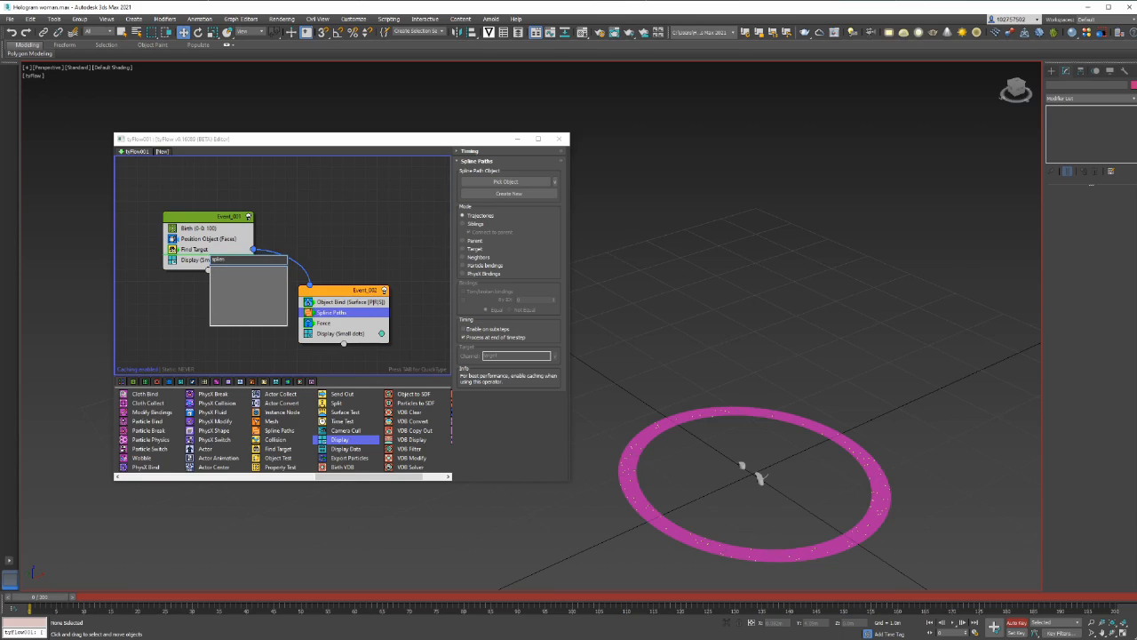
{"action": "key", "text": "BackSpace"}
{"action": "key", "text": "BackSpace"}
{"action": "left_click", "coordinate": [234, 271]}
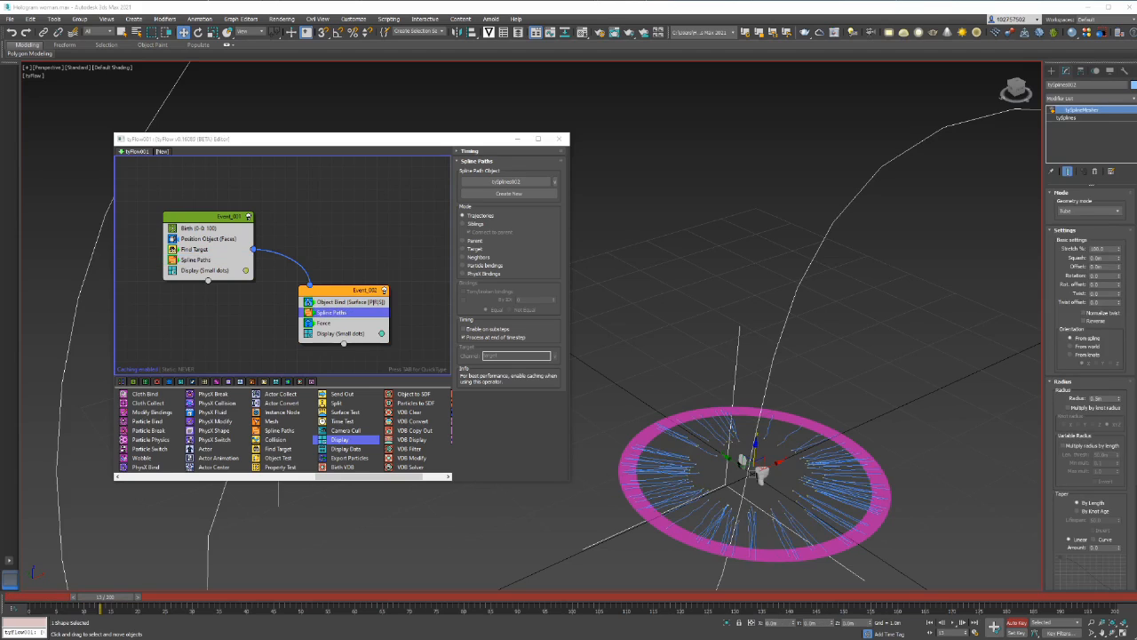
Scrub from the start to about frame 103 and examine the spline trails on the ring and body from different angles.
{"action": "left_click_drag", "start_coordinate": [104, 597], "coordinate": [39, 597]}
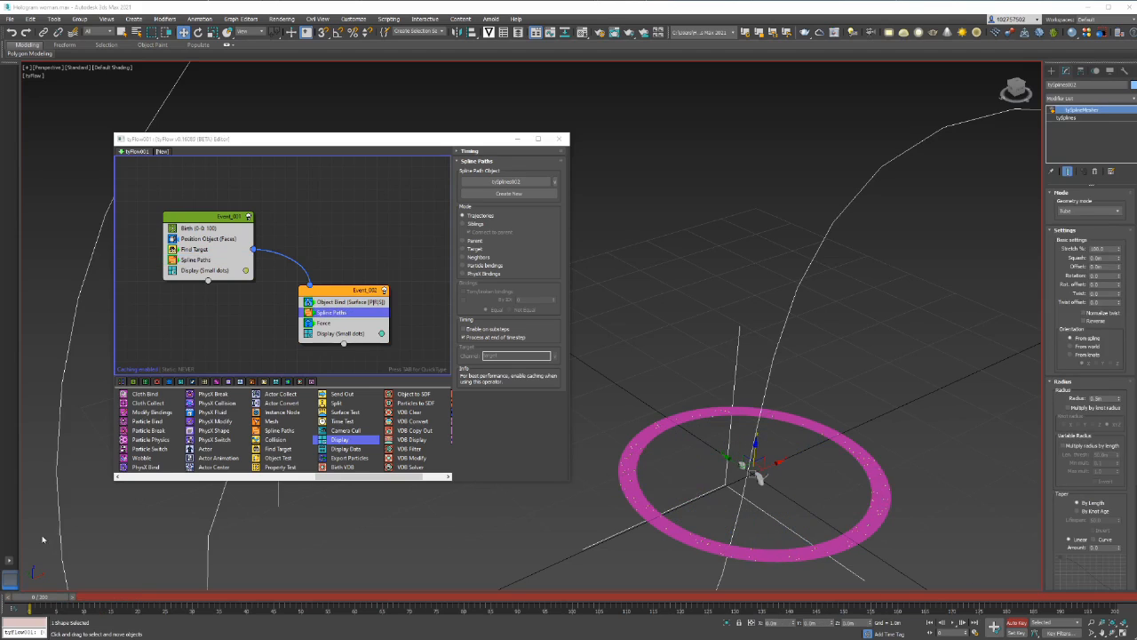
{"action": "scroll", "coordinate": [703, 525], "scroll_direction": "up", "scroll_amount": 1}
{"action": "scroll", "coordinate": [825, 464], "scroll_direction": "up", "scroll_amount": 1}
{"action": "scroll", "coordinate": [825, 467], "scroll_direction": "down", "scroll_amount": 1}
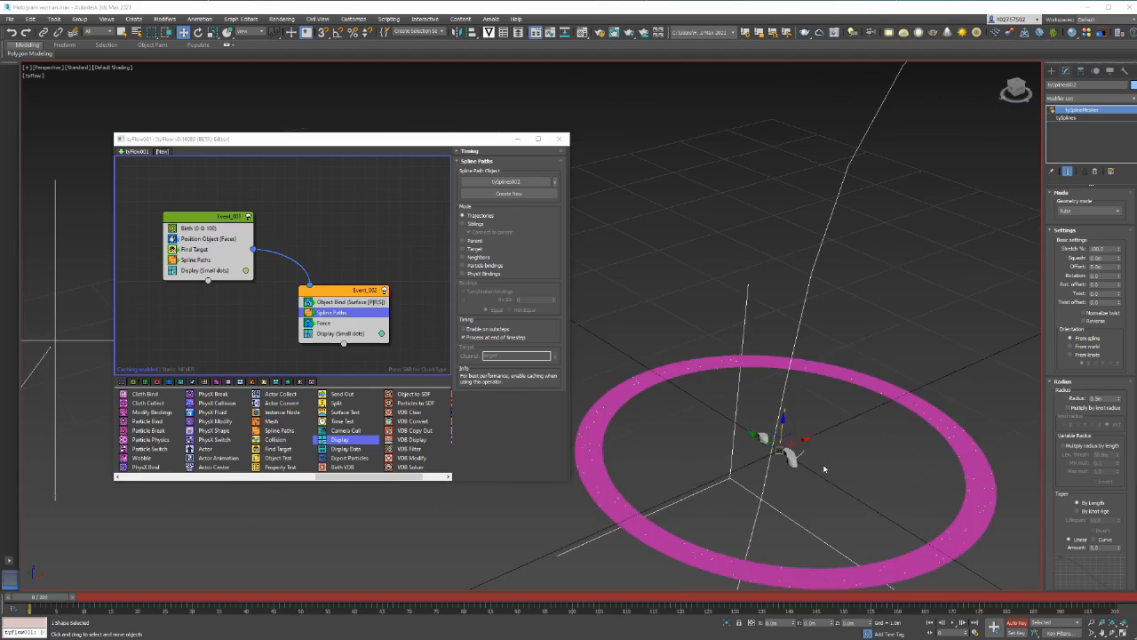
{"action": "middle_click_drag", "start_coordinate": [825, 467], "coordinate": [839, 436], "text": "alt"}
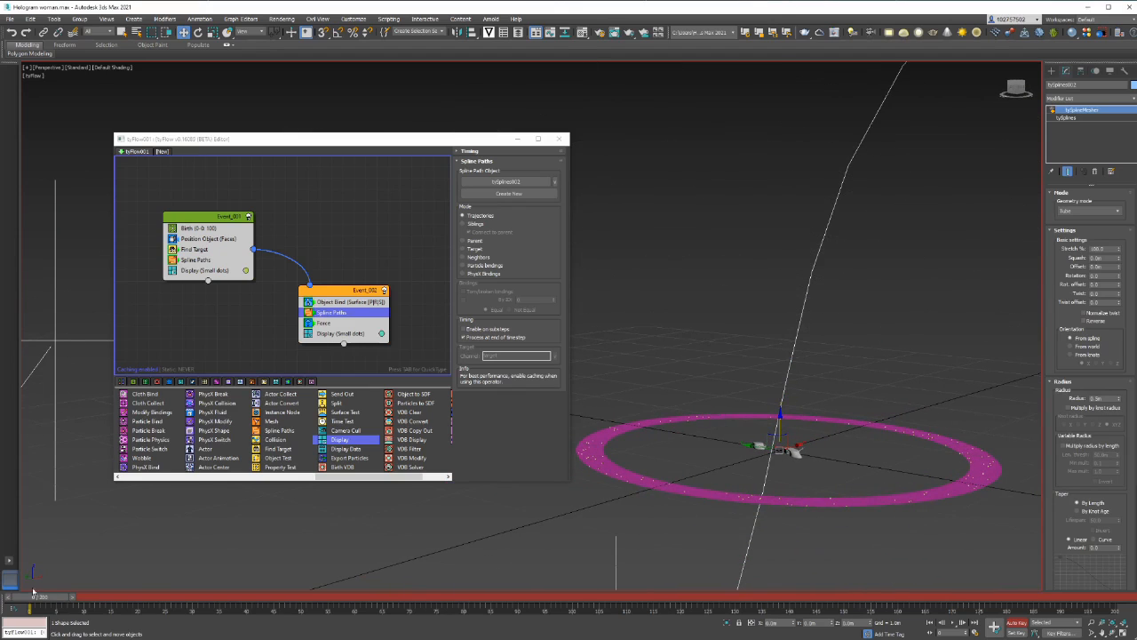
{"action": "left_click_drag", "start_coordinate": [34, 595], "coordinate": [589, 578]}
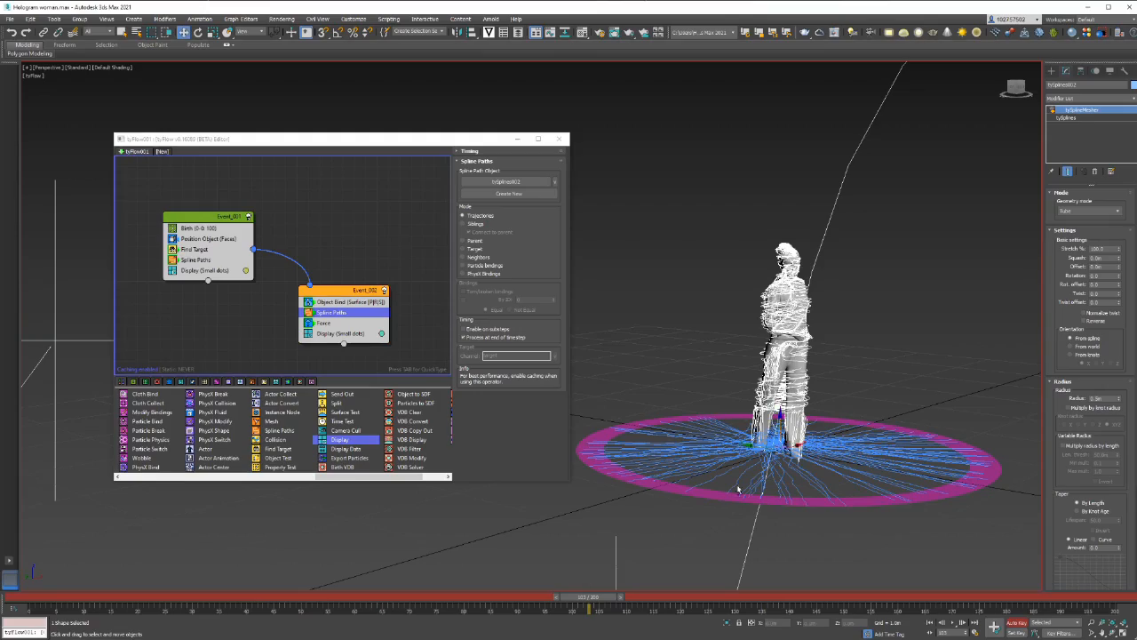
{"action": "middle_click_drag", "start_coordinate": [893, 421], "coordinate": [872, 381], "text": "alt"}
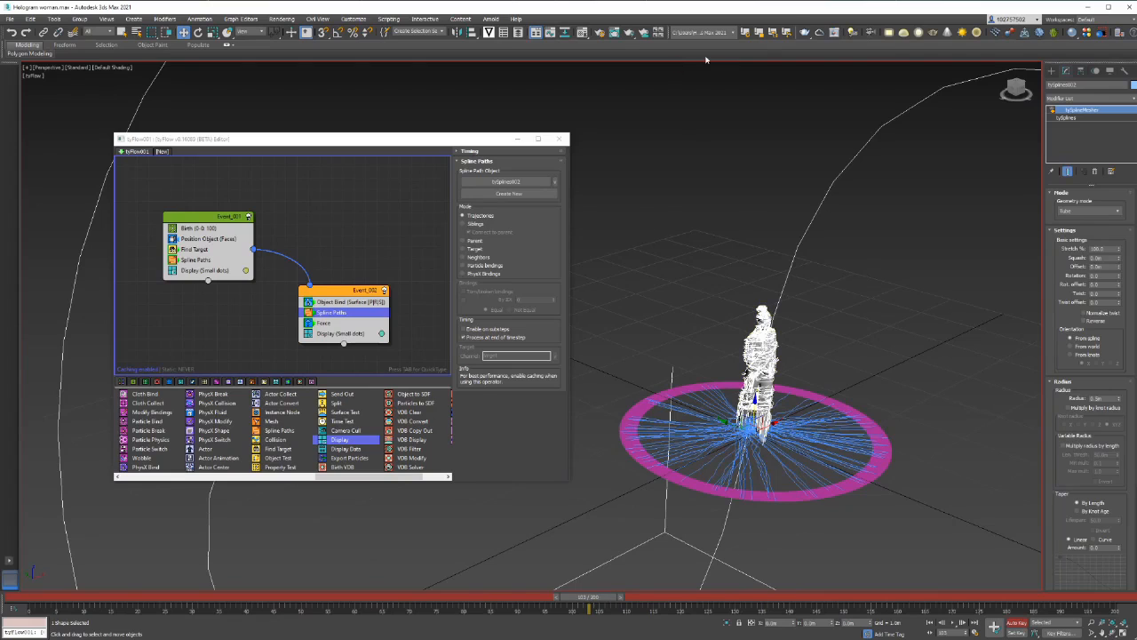
Hide the woman mesh using the Layer Explorer so that only the ring and spline trails remain.
{"action": "left_click", "coordinate": [518, 32]}
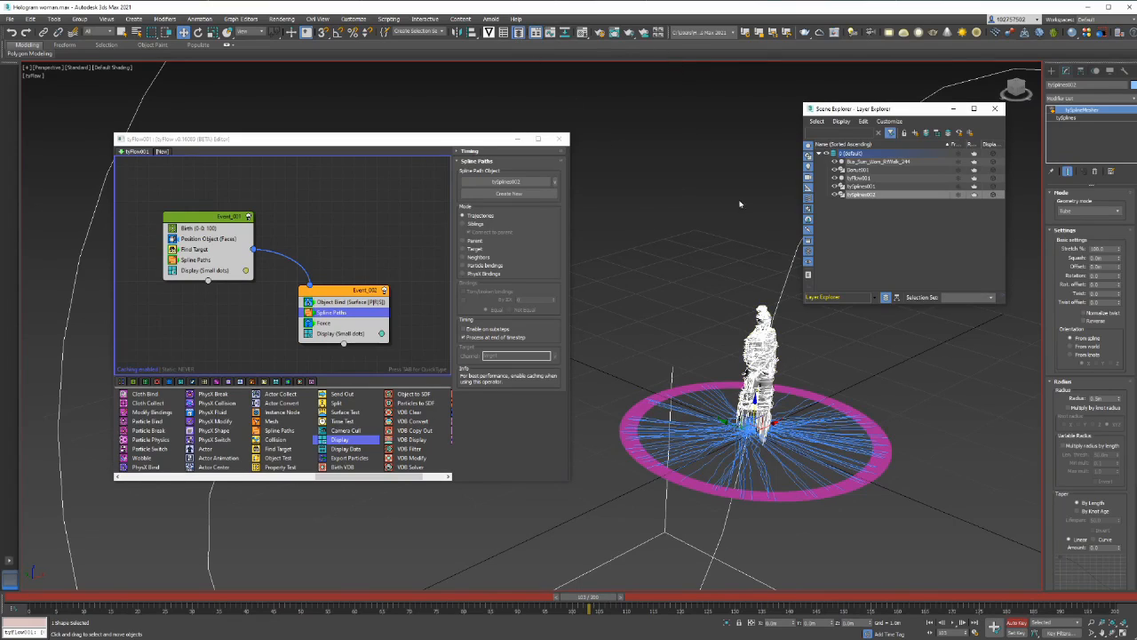
{"action": "left_click", "coordinate": [835, 163]}
{"action": "middle_click_drag", "start_coordinate": [886, 311], "coordinate": [917, 363], "text": "alt"}
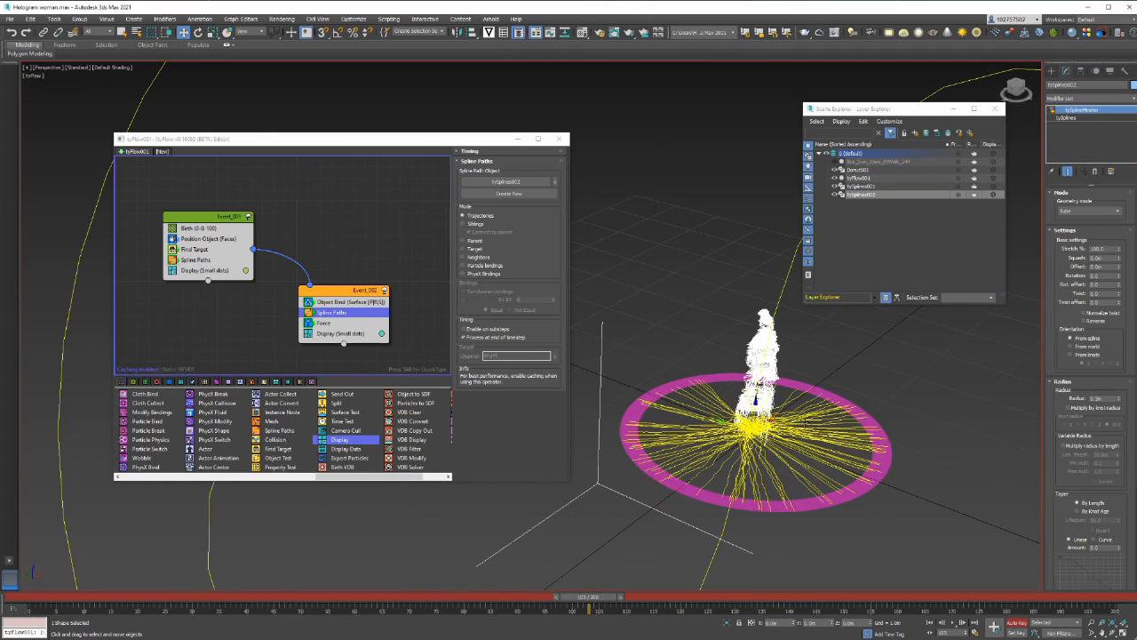
Select the ring's radial spline trails and look through their tySplineMesher radius, taper and tube settings.
{"action": "left_click", "coordinate": [805, 428]}
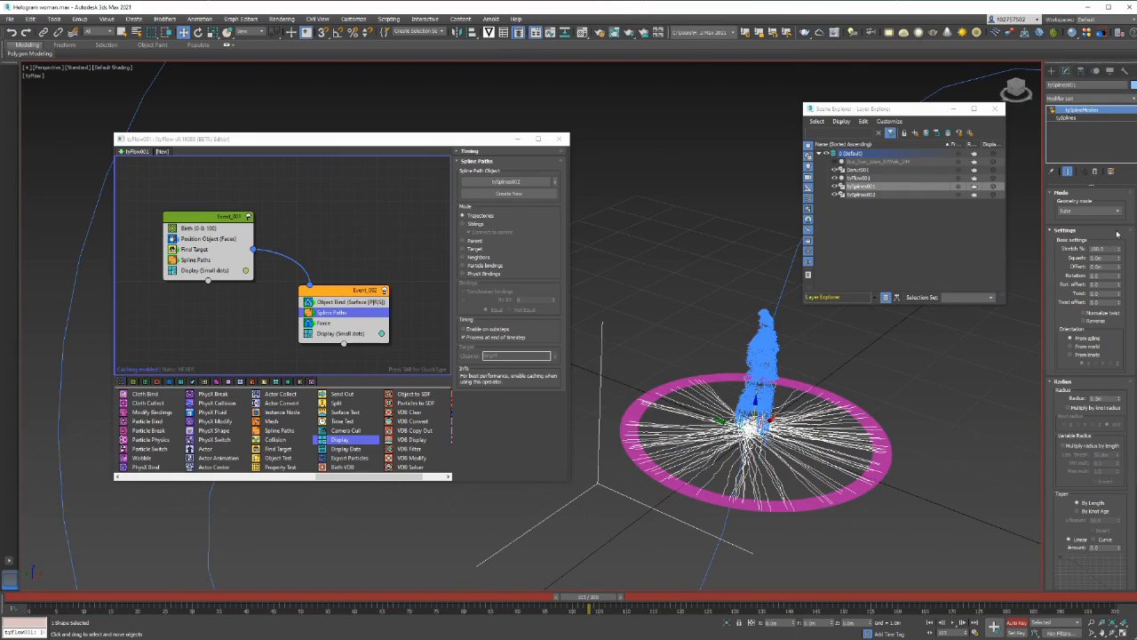
{"action": "scroll", "coordinate": [1121, 233], "scroll_direction": "down", "scroll_amount": 5}
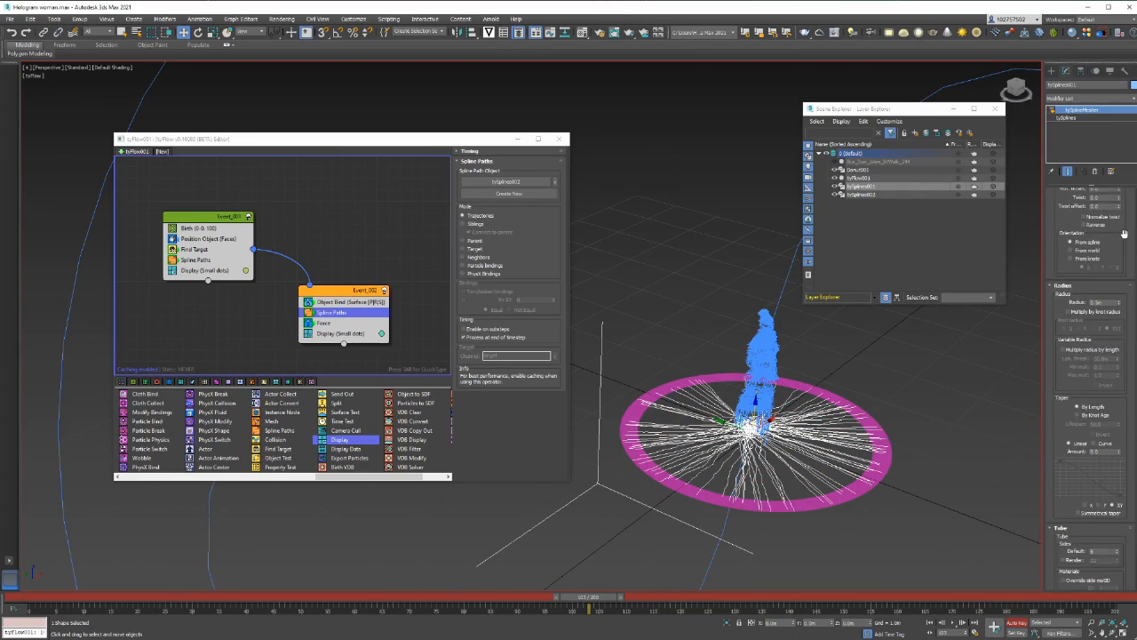
{"action": "scroll", "coordinate": [1124, 233], "scroll_direction": "up", "scroll_amount": 1}
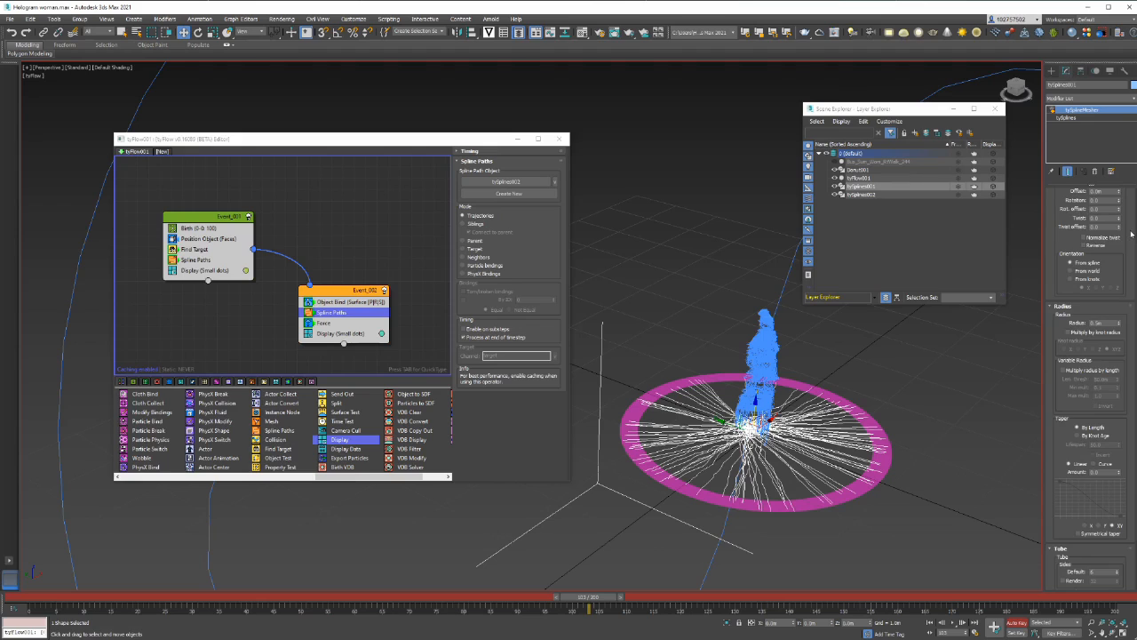
{"action": "scroll", "coordinate": [1131, 233], "scroll_direction": "down", "scroll_amount": 3}
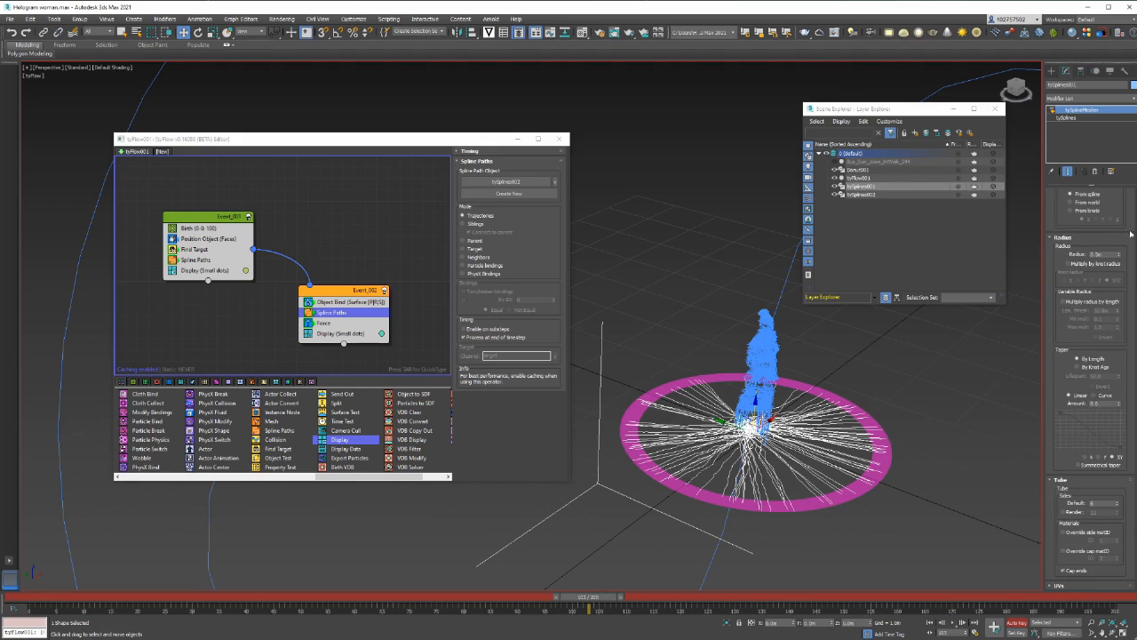
{"action": "scroll", "coordinate": [1130, 233], "scroll_direction": "up", "scroll_amount": 6}
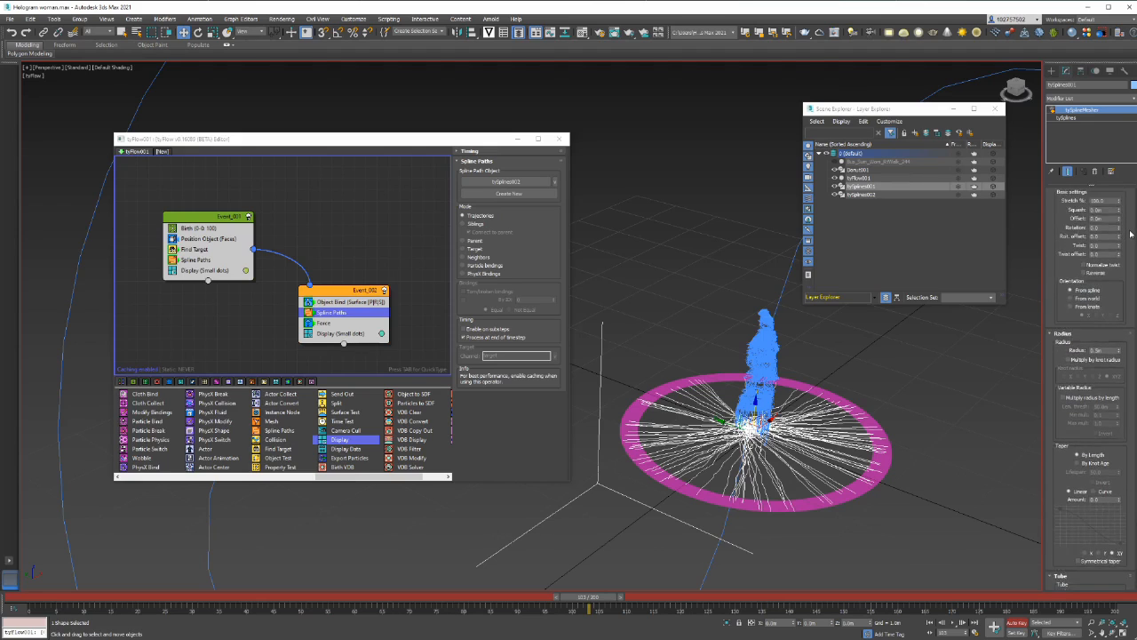
{"action": "scroll", "coordinate": [1128, 232], "scroll_direction": "down", "scroll_amount": 6}
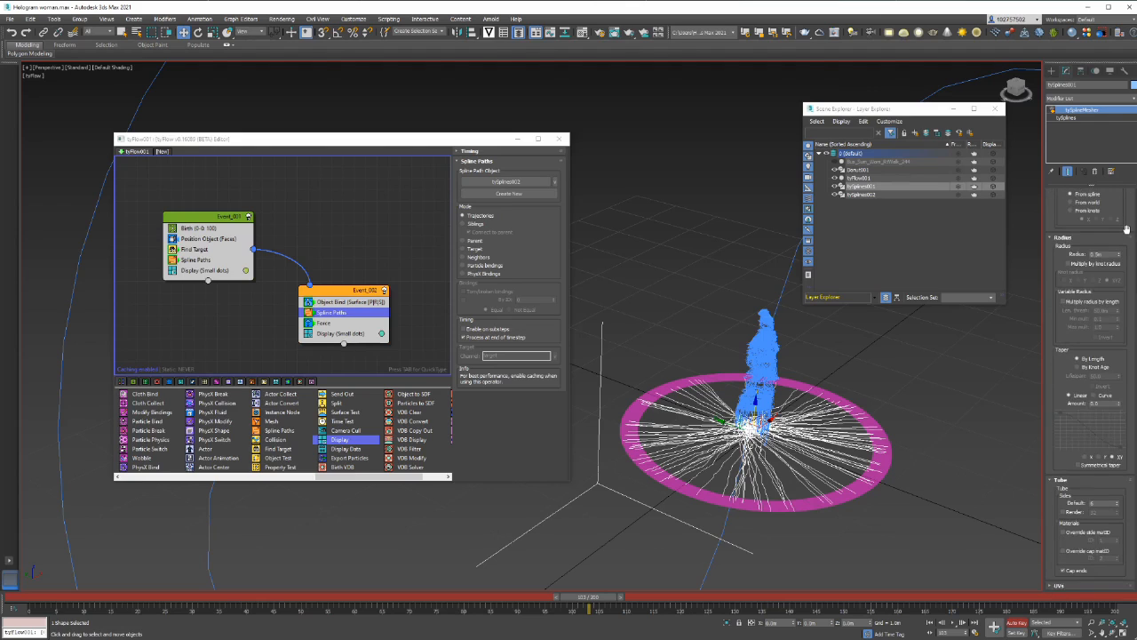
{"action": "scroll", "coordinate": [1112, 219], "scroll_direction": "up", "scroll_amount": 3}
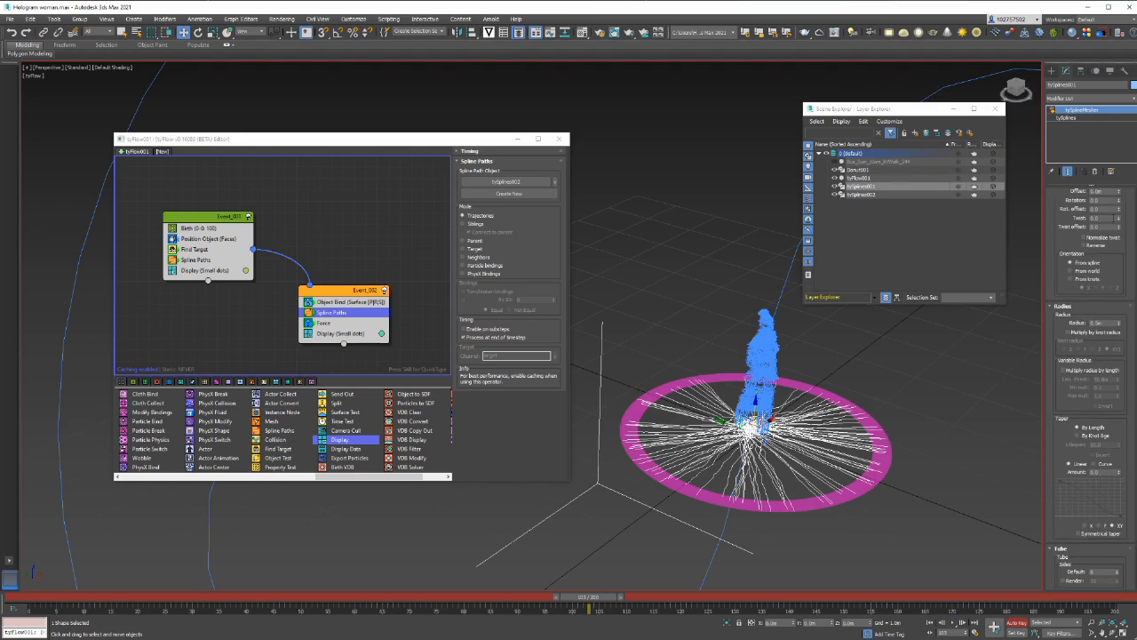
{"action": "scroll", "coordinate": [1117, 215], "scroll_direction": "up", "scroll_amount": 2}
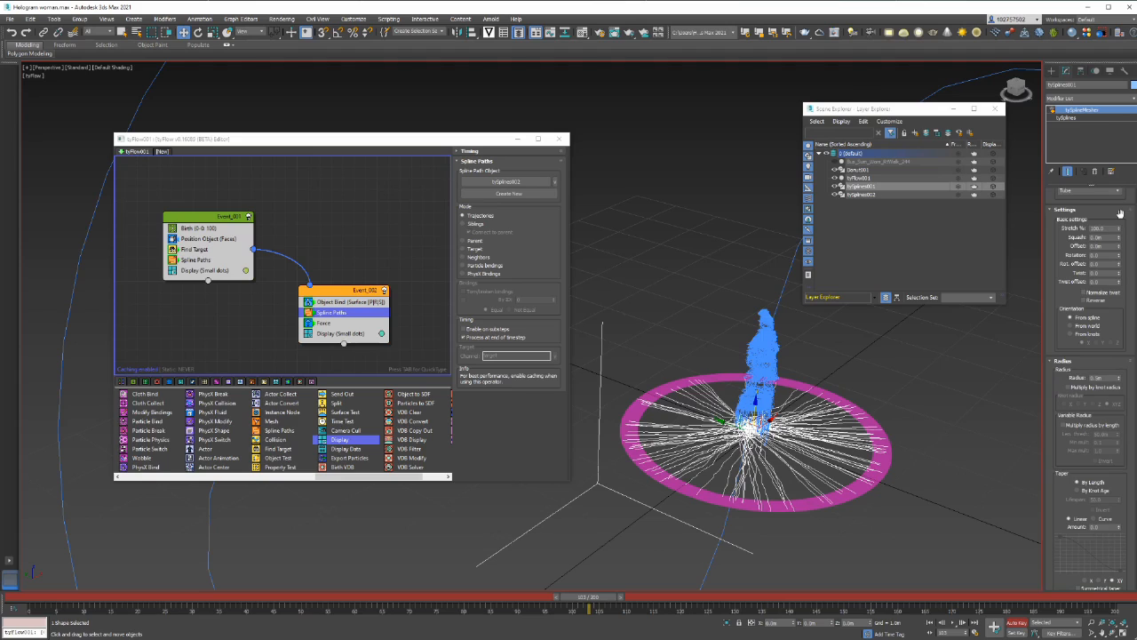
{"action": "scroll", "coordinate": [1120, 214], "scroll_direction": "up", "scroll_amount": 3}
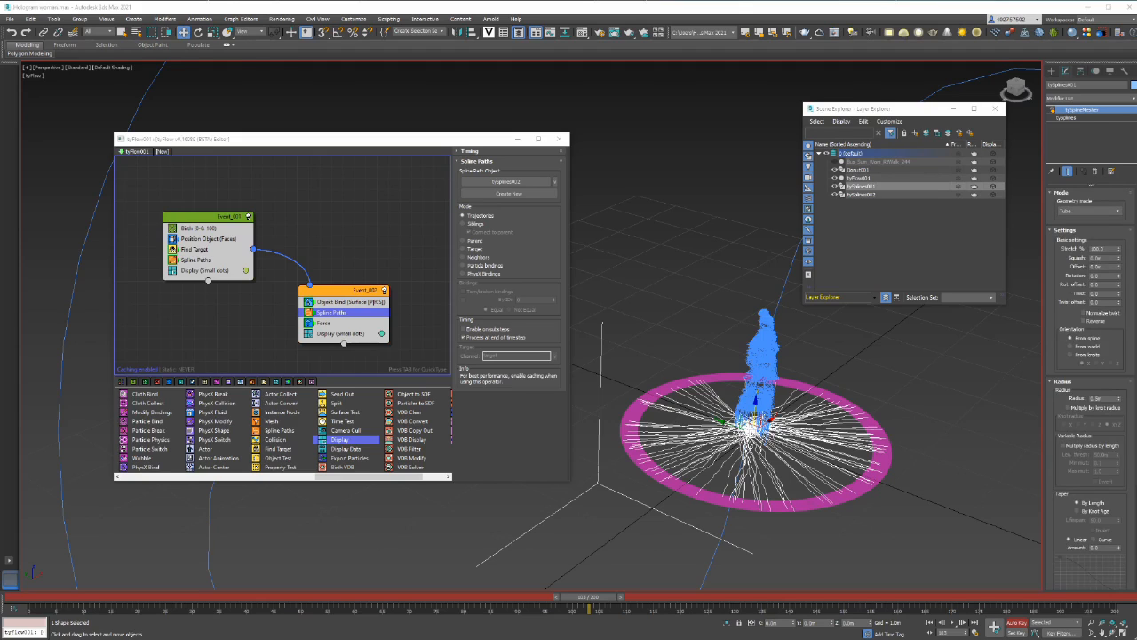
Set the Max Age of the ring trails' base tySplines object to 20 and scrub back to about frame 29.
{"action": "left_click", "coordinate": [1067, 118]}
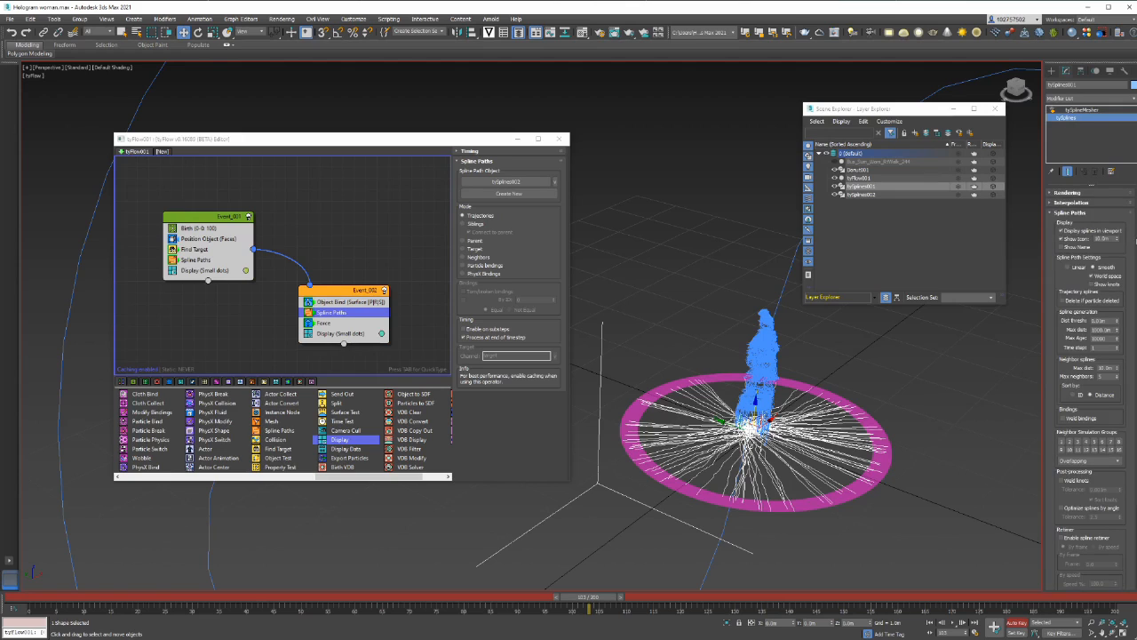
{"action": "scroll", "coordinate": [1126, 266], "scroll_direction": "down", "scroll_amount": 3}
{"action": "left_click_drag", "start_coordinate": [1126, 305], "coordinate": [1126, 276]}
{"action": "left_click", "coordinate": [1108, 289]}
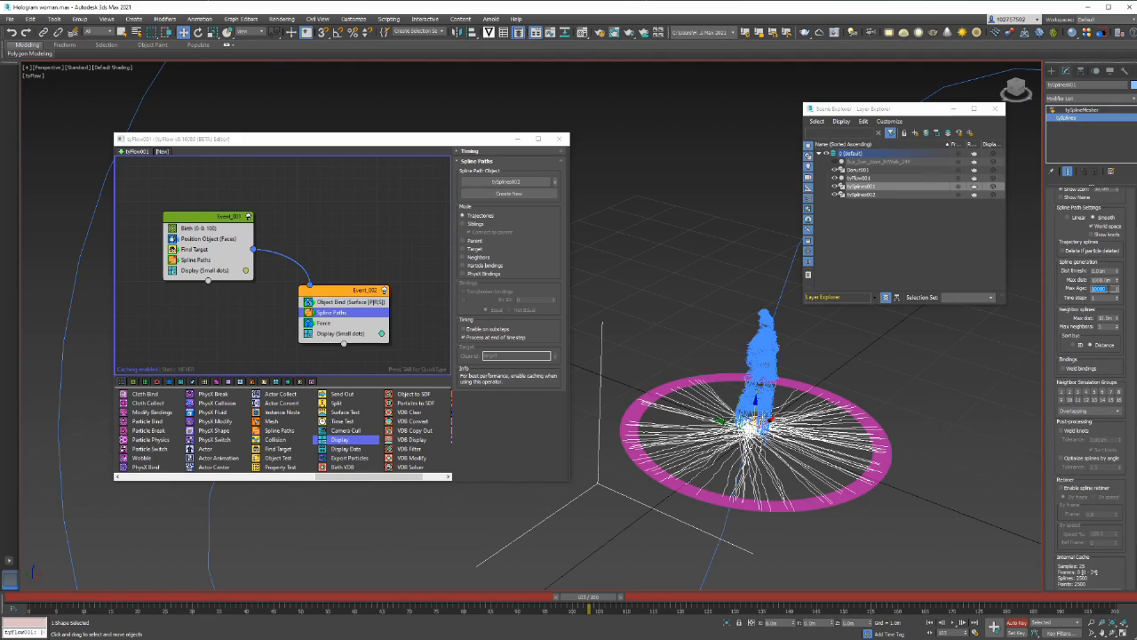
{"action": "type", "text": "20"}
{"action": "key", "text": "Return"}
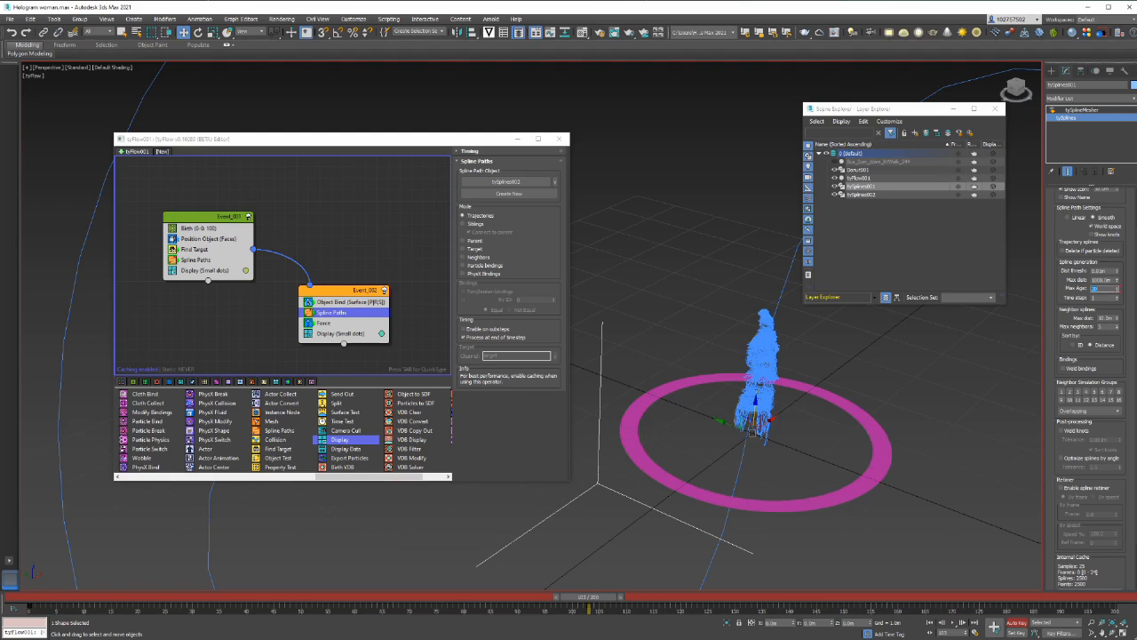
{"action": "left_click_drag", "start_coordinate": [588, 598], "coordinate": [195, 615]}
{"action": "key", "text": "w"}
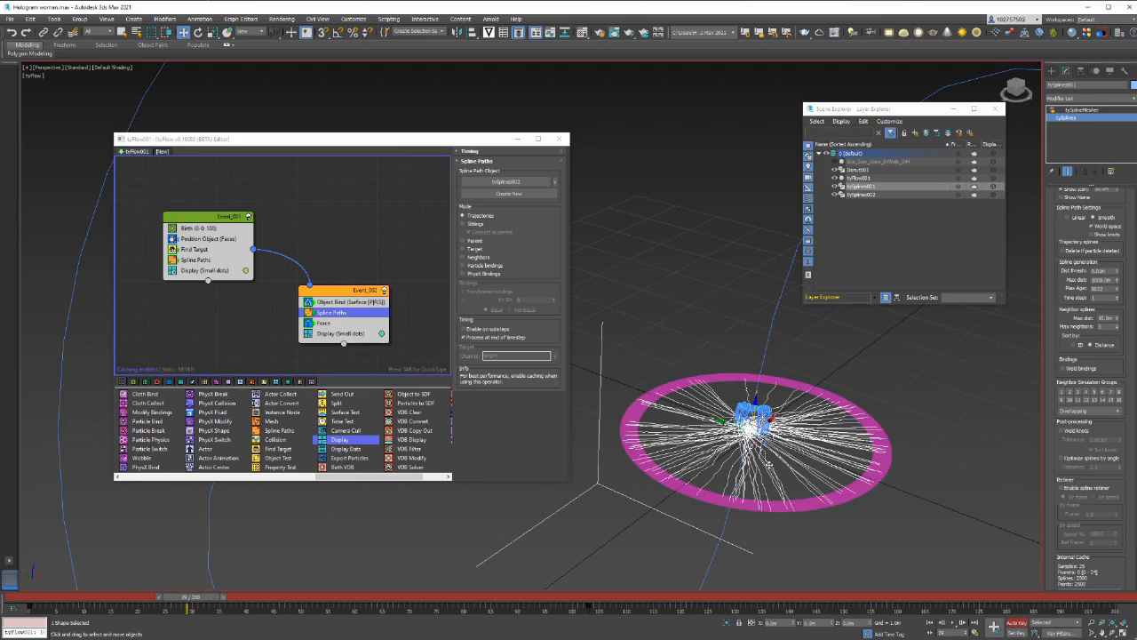
Enter a Max Age of 20 again for the base tySplines at frame 29, scrubbing back to frame 22.
{"action": "left_click", "coordinate": [768, 465]}
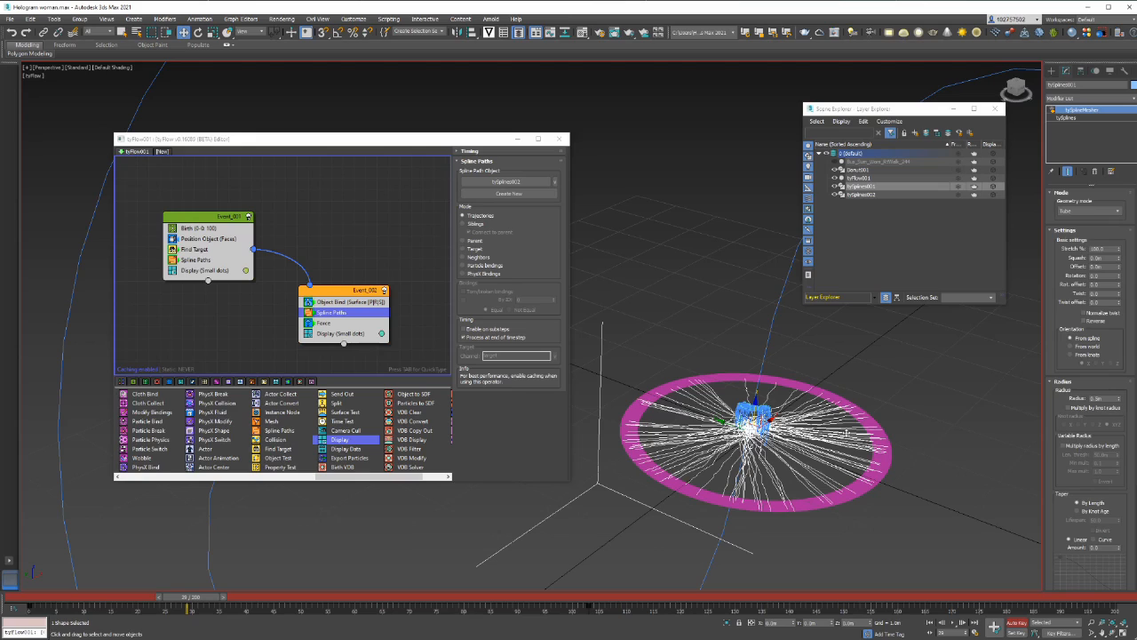
{"action": "left_click", "coordinate": [1082, 119]}
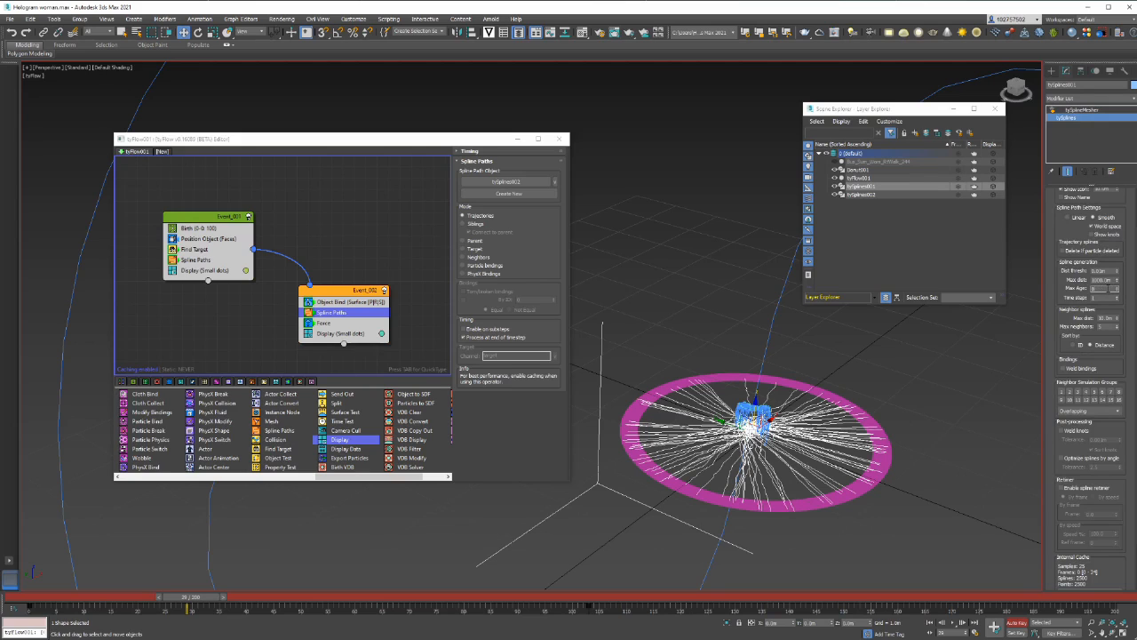
{"action": "key", "text": "Return"}
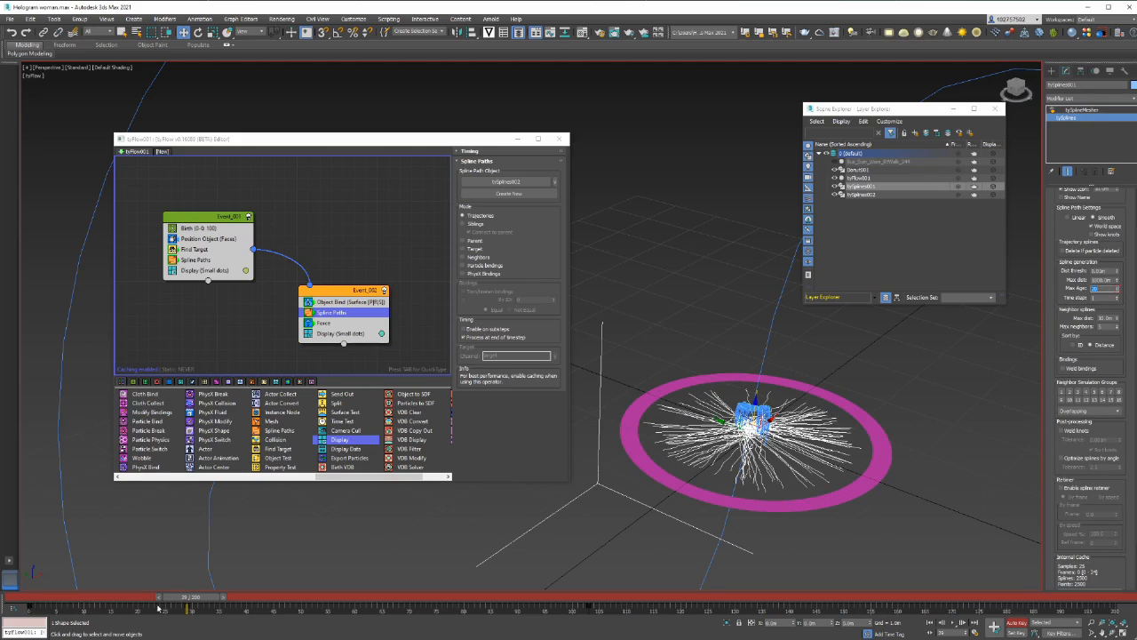
{"action": "left_click_drag", "start_coordinate": [189, 596], "coordinate": [158, 597]}
{"action": "key", "text": "w"}
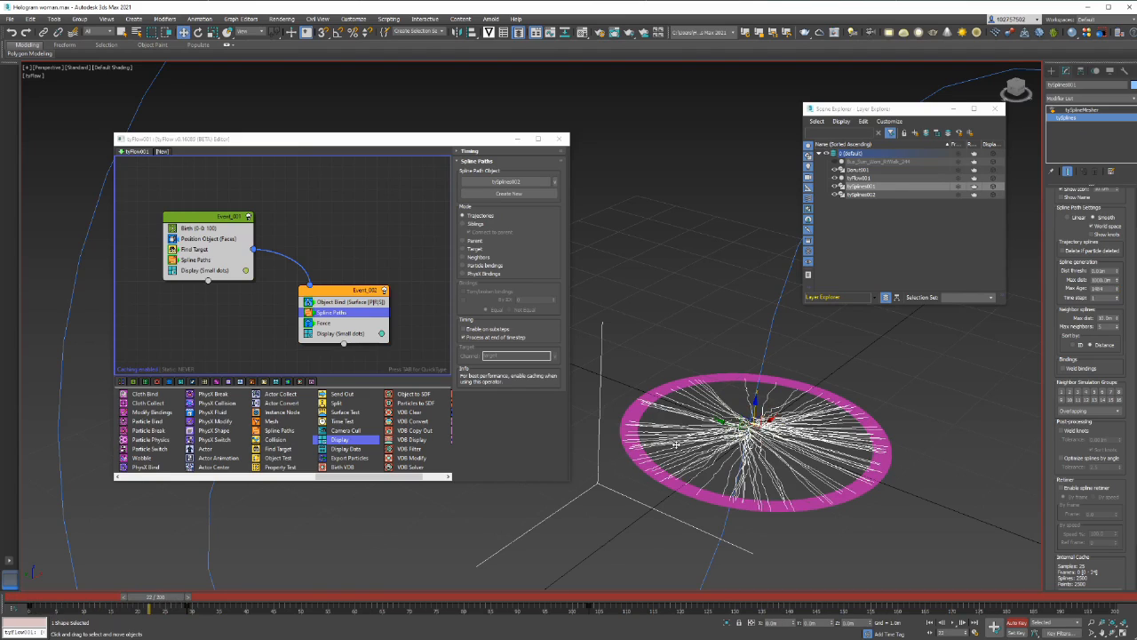
Set the base tySplines Max Age to 20 at frame 22 and scrub forward to about frame 51.
{"action": "left_click", "coordinate": [676, 444]}
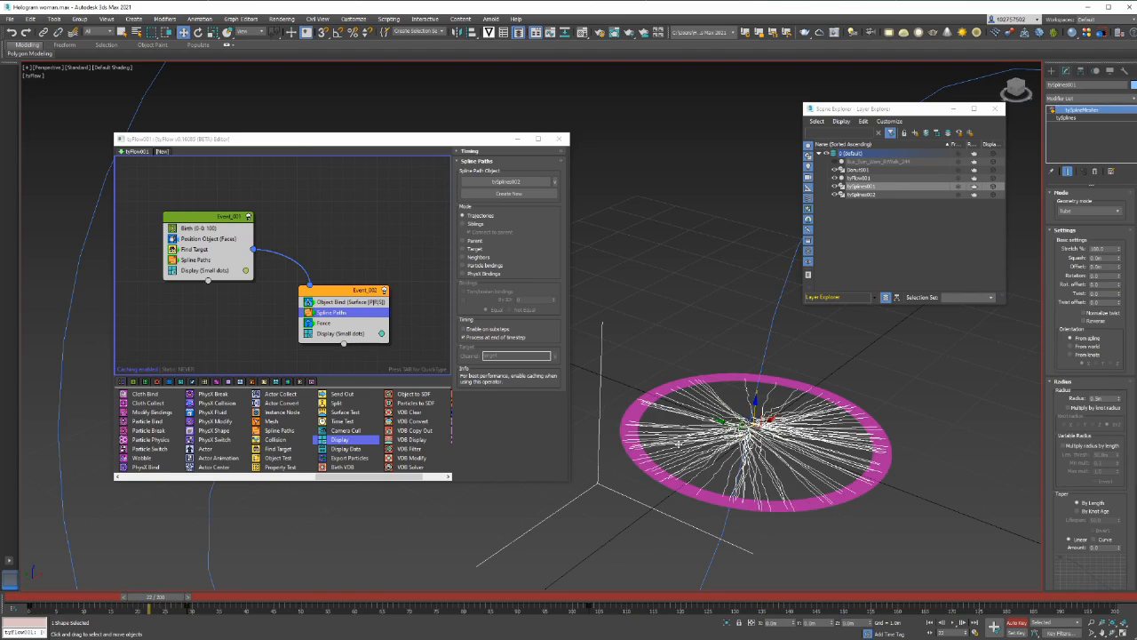
{"action": "left_click", "coordinate": [1066, 116]}
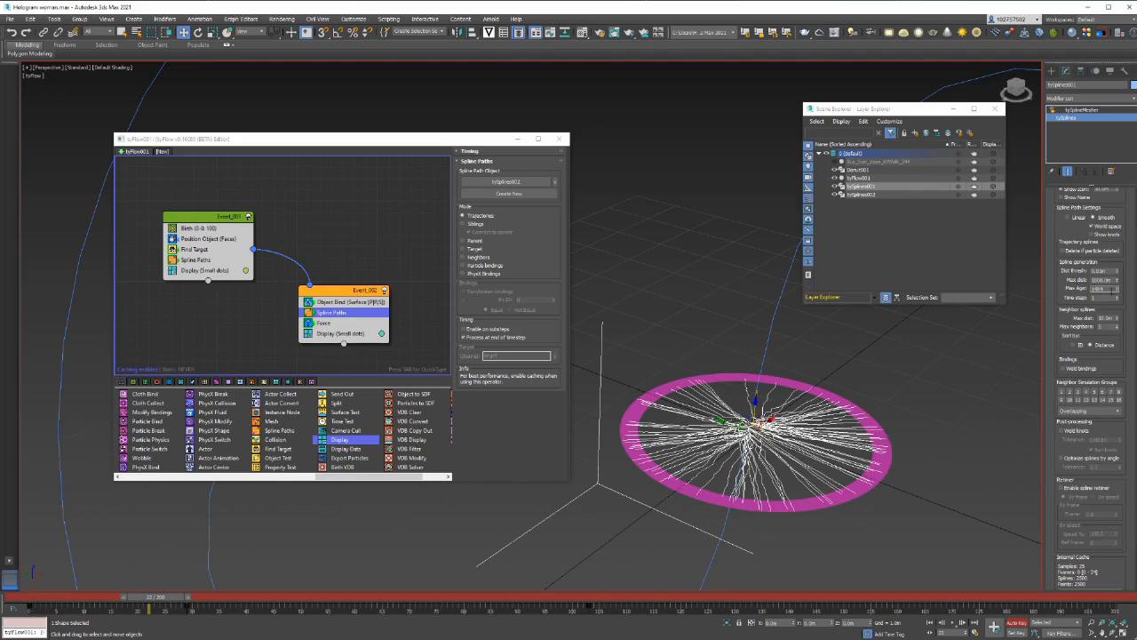
{"action": "type", "text": "20"}
{"action": "left_click_drag", "start_coordinate": [159, 597], "coordinate": [228, 604]}
{"action": "left_click_drag", "start_coordinate": [278, 604], "coordinate": [313, 603]}
{"action": "key", "text": "w"}
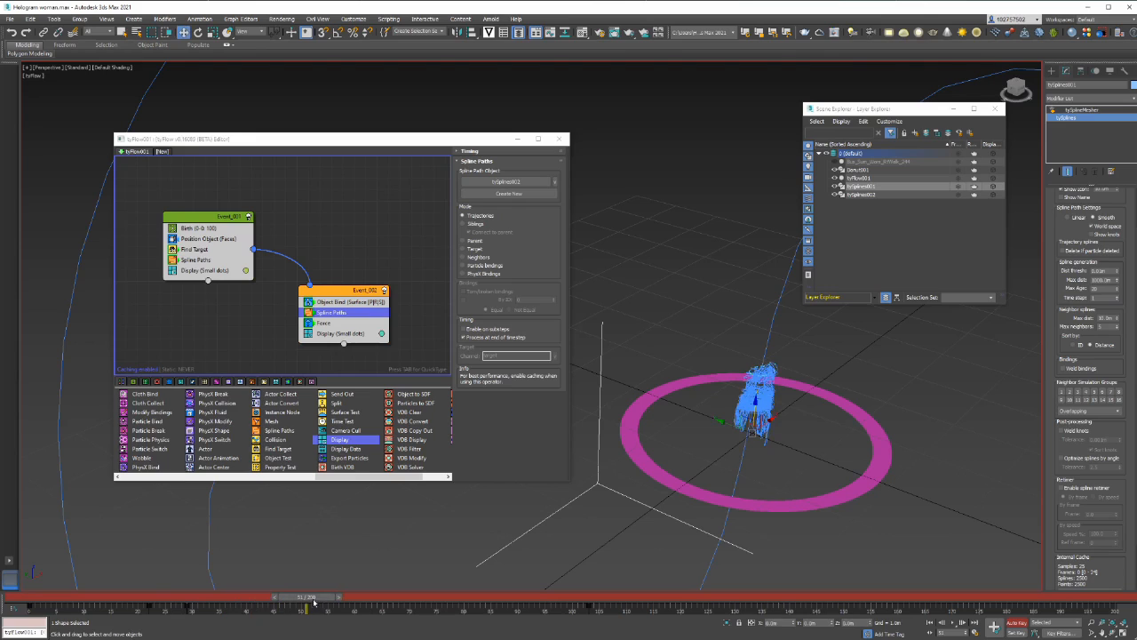
Turn off Auto Key and delete the Max Age keys at about frames 29 and 22.
{"action": "left_click", "coordinate": [1021, 624]}
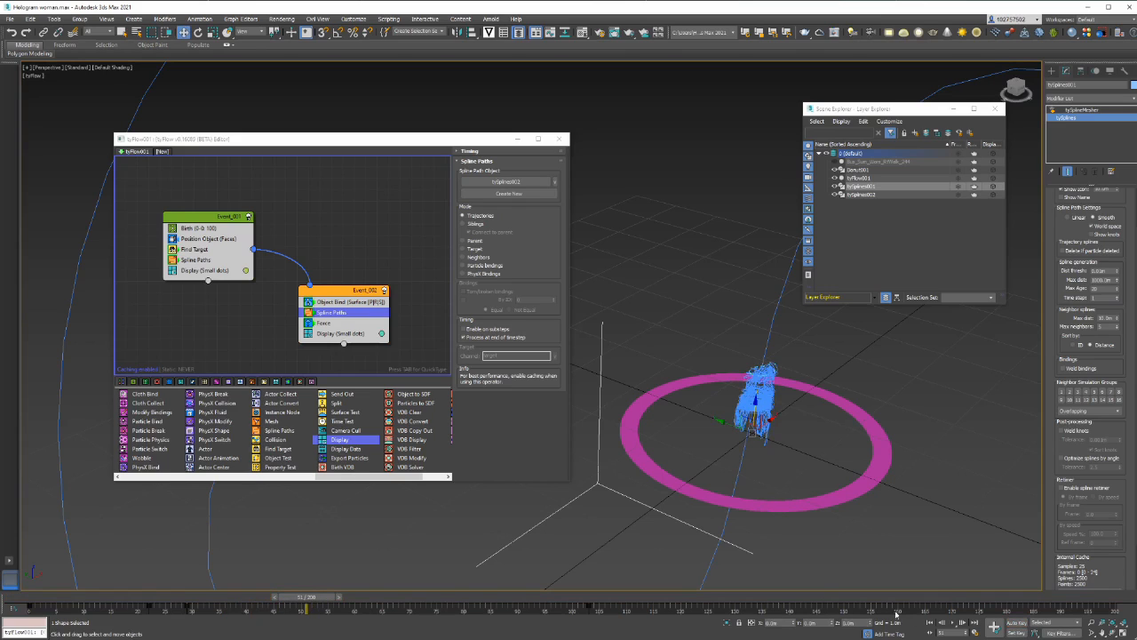
{"action": "left_click_drag", "start_coordinate": [284, 598], "coordinate": [188, 606]}
{"action": "right_click", "coordinate": [189, 607]}
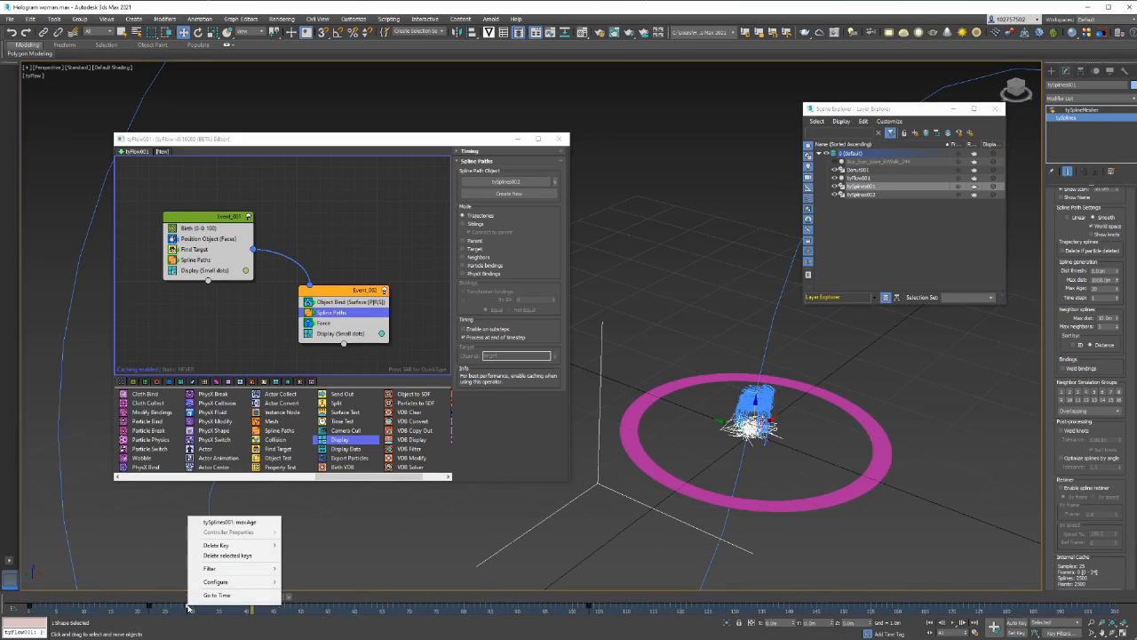
{"action": "left_click", "coordinate": [216, 557]}
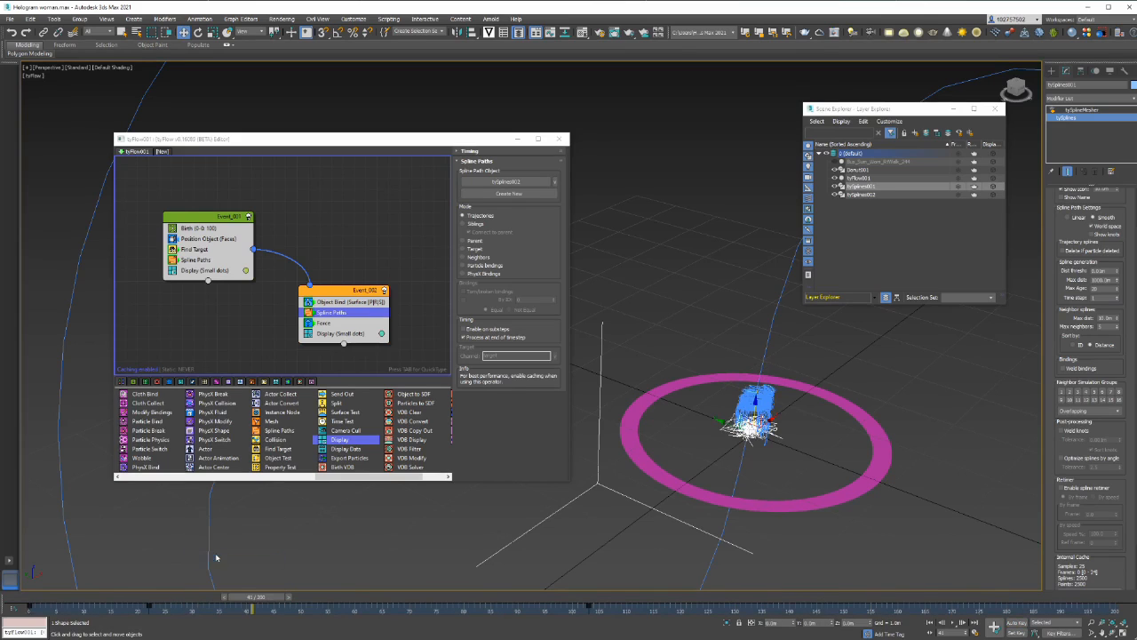
{"action": "right_click", "coordinate": [163, 609]}
{"action": "mouse_move", "coordinate": [181, 546]}
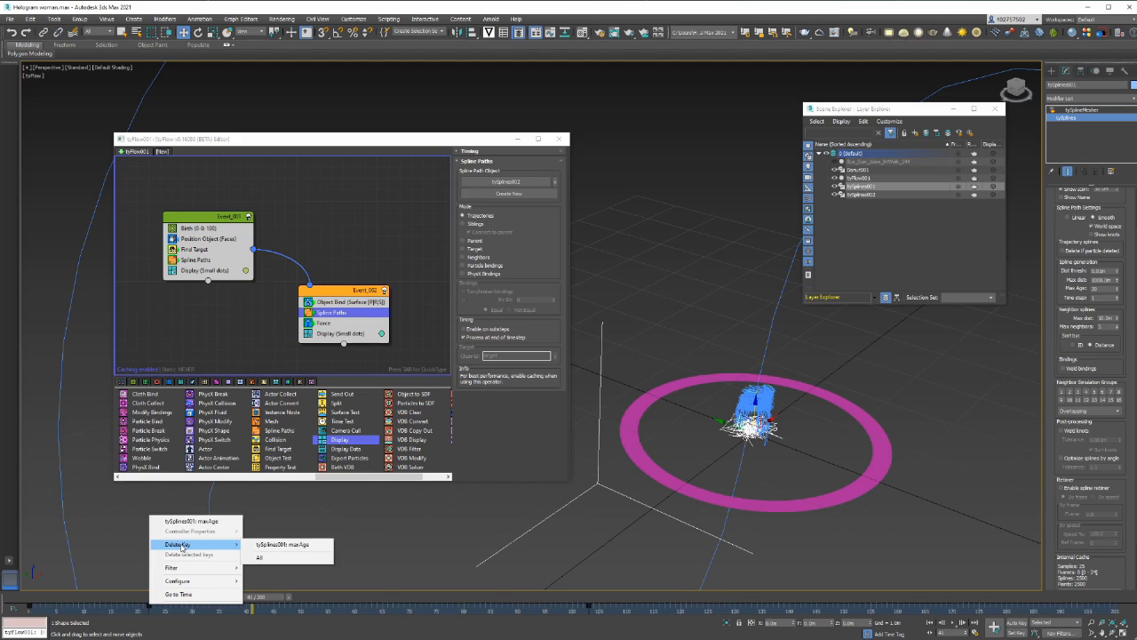
{"action": "left_click", "coordinate": [262, 545]}
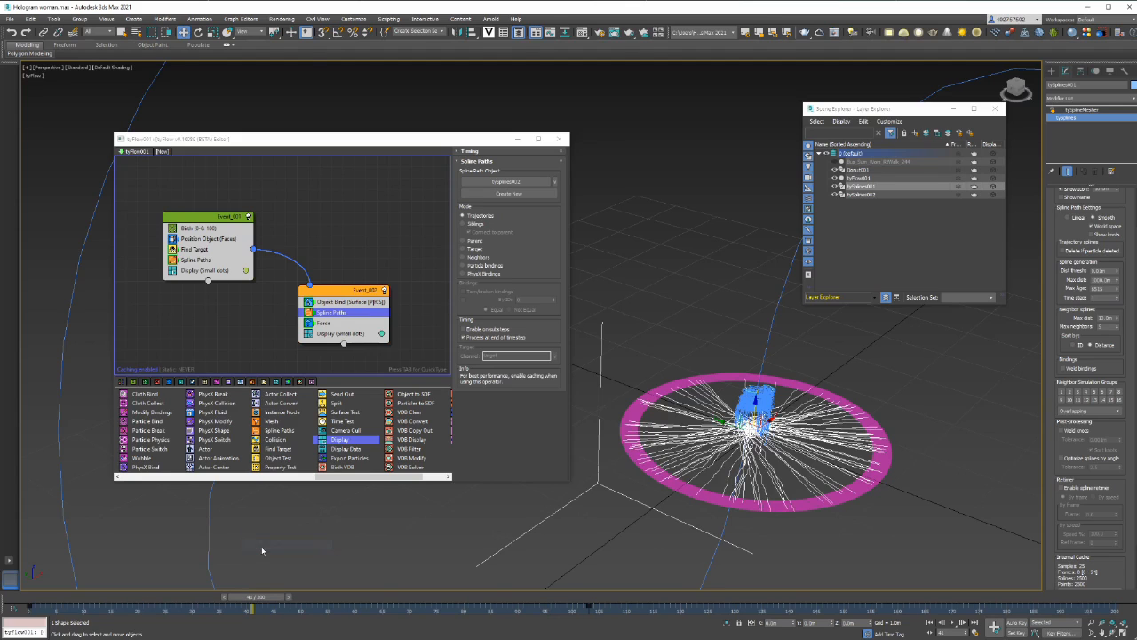
Return to frame 0 and set the ring trails' Max Age to 20 with Auto Key off.
{"action": "left_click_drag", "start_coordinate": [259, 604], "coordinate": [41, 597]}
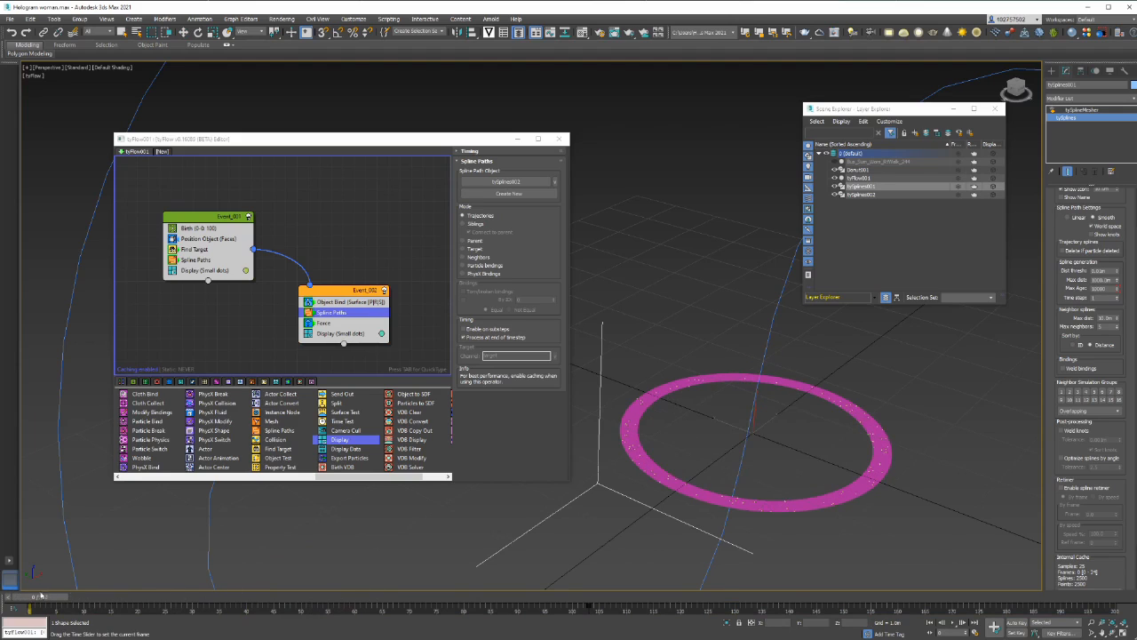
{"action": "key", "text": "w"}
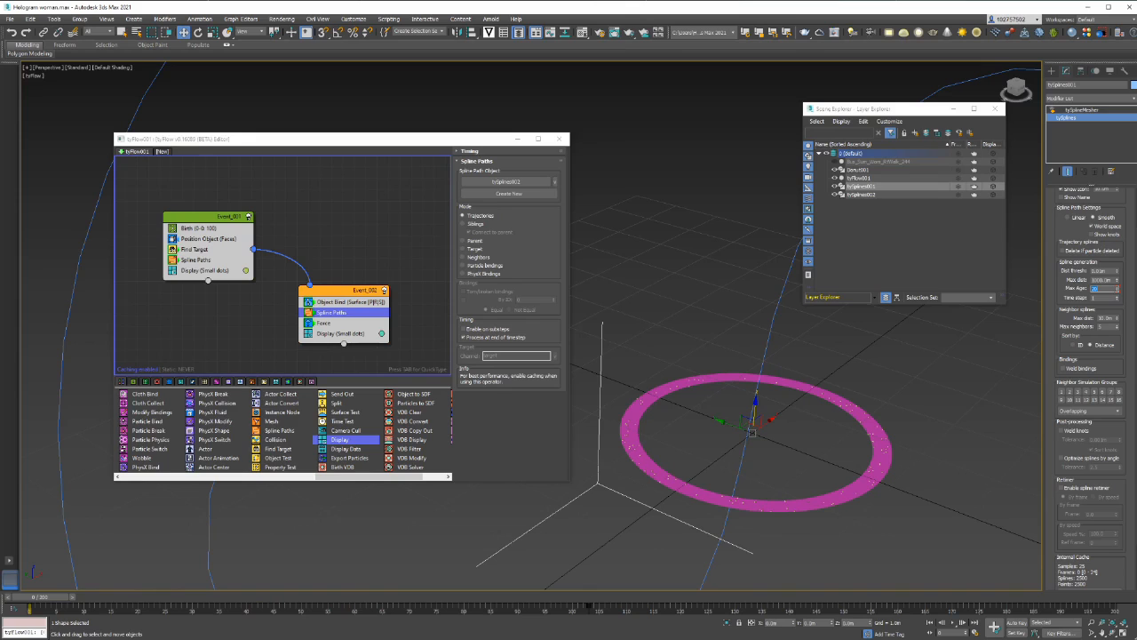
{"action": "key", "text": "q"}
{"action": "left_click_drag", "start_coordinate": [49, 596], "coordinate": [2, 561]}
{"action": "key", "text": "w"}
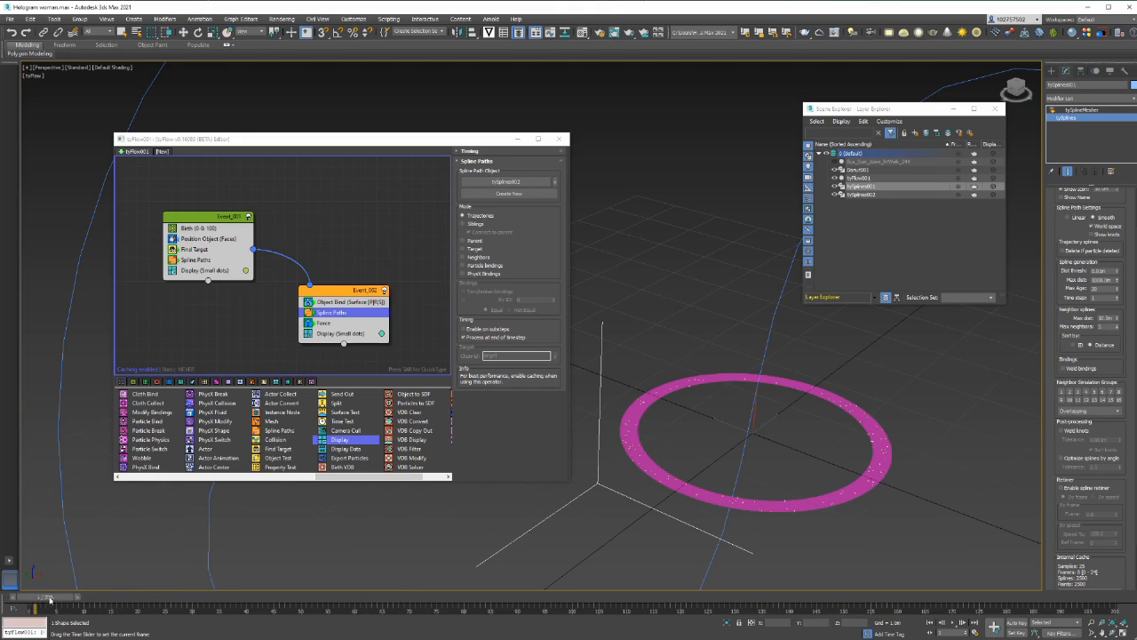
Scrub to about frame 128, move the Layer Explorer aside, and play the animation to examine the ring trails from different angles.
{"action": "left_click_drag", "start_coordinate": [40, 601], "coordinate": [748, 588]}
{"action": "key", "text": "w"}
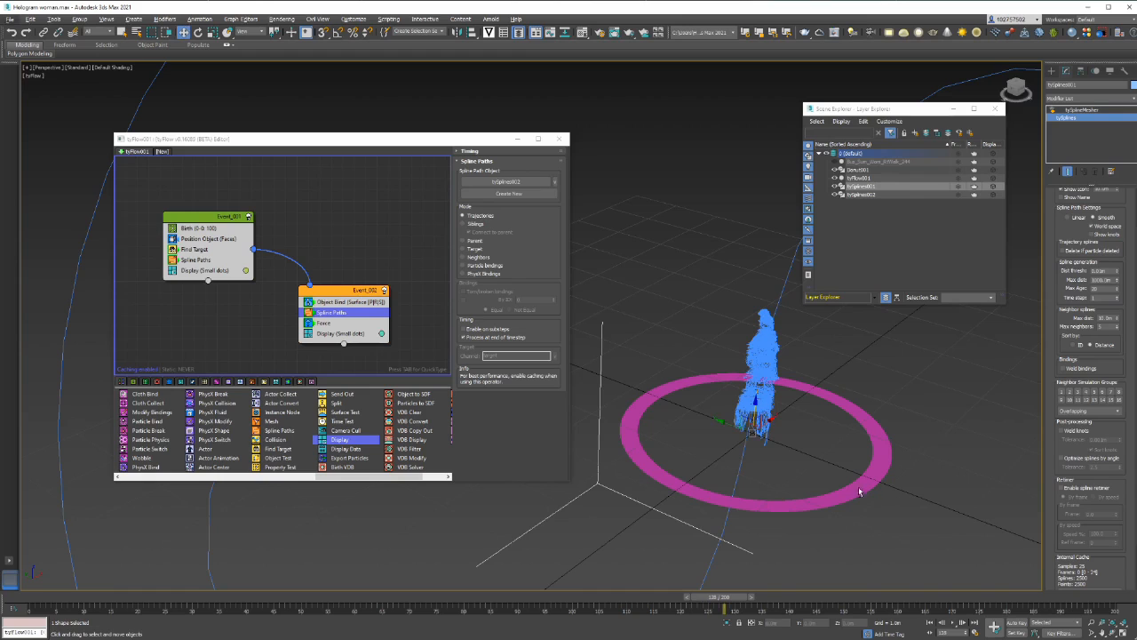
{"action": "middle_click_drag", "start_coordinate": [859, 487], "coordinate": [911, 482], "text": "alt"}
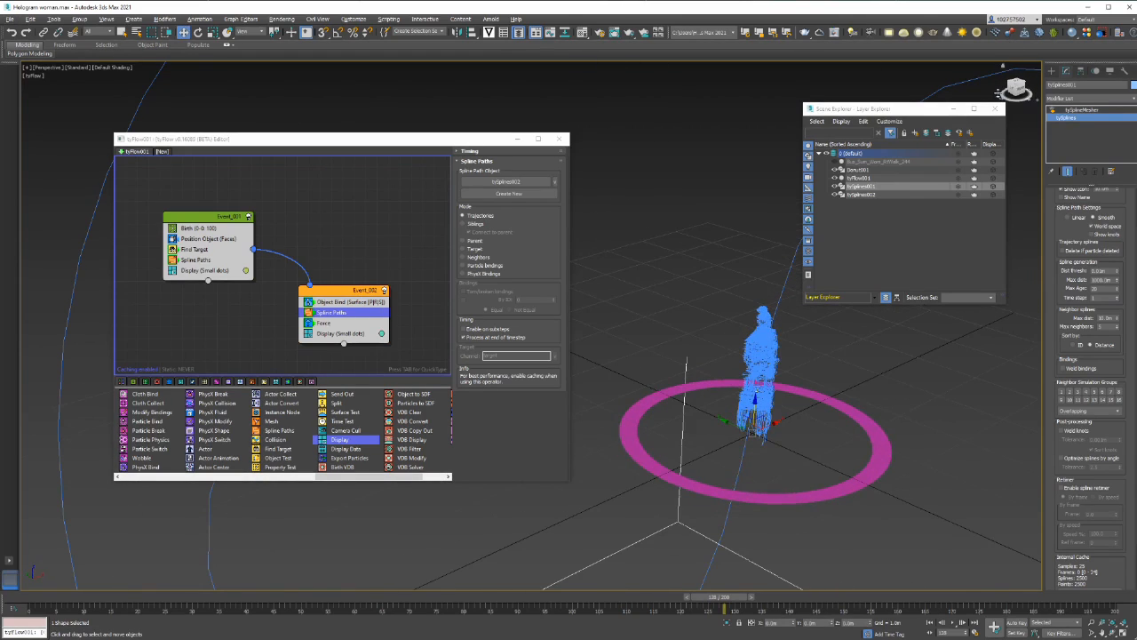
{"action": "left_click_drag", "start_coordinate": [941, 111], "coordinate": [831, 92]}
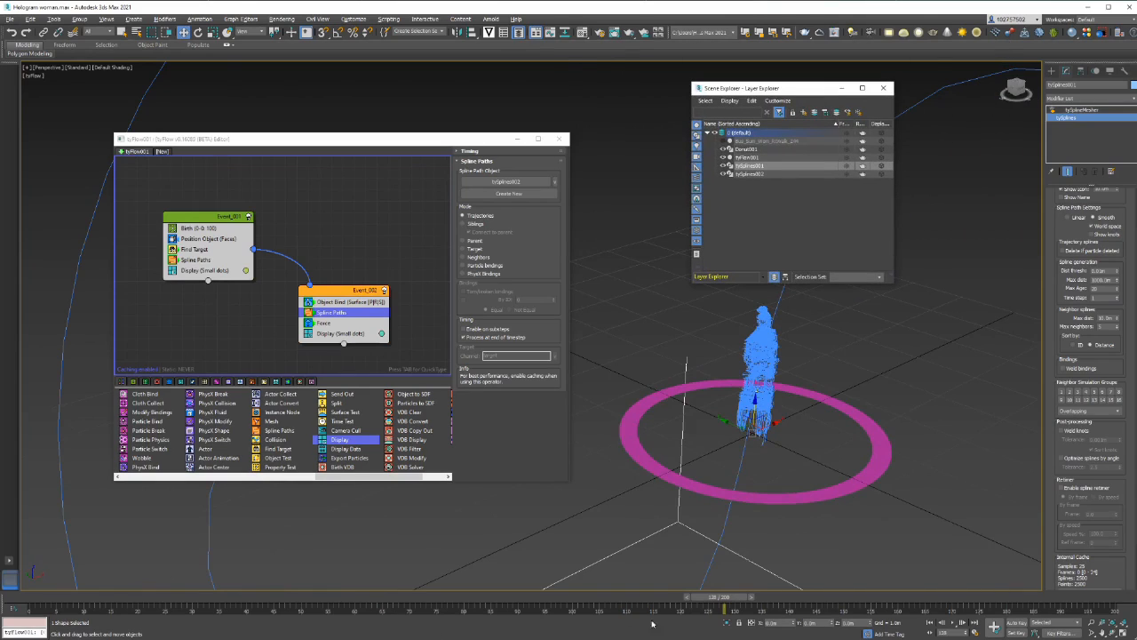
{"action": "left_click", "coordinate": [952, 622]}
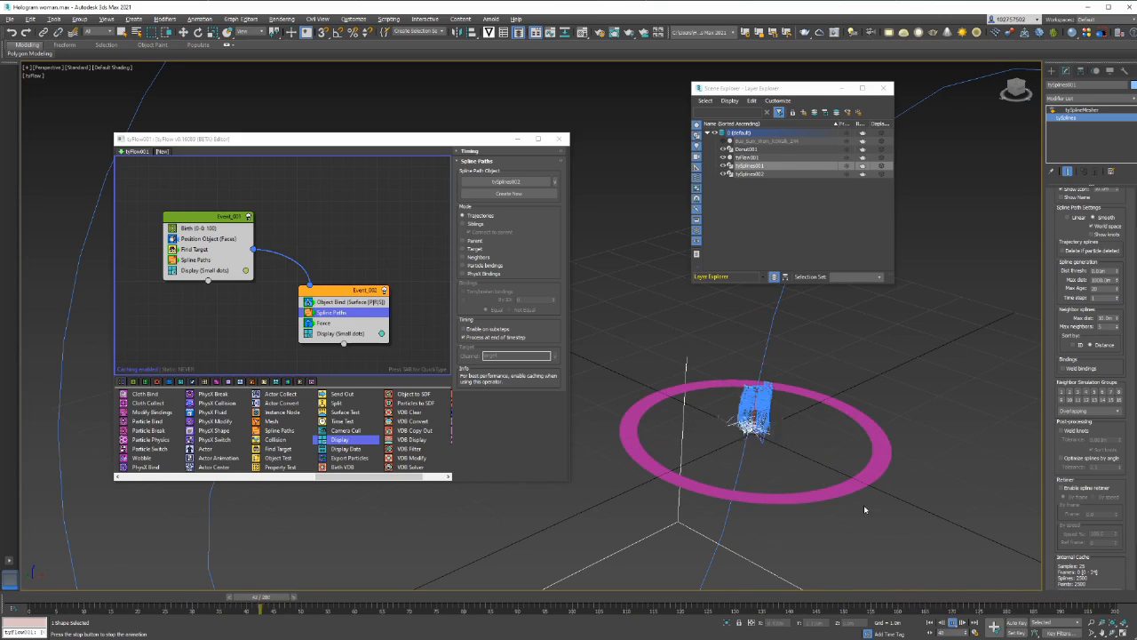
{"action": "middle_click_drag", "start_coordinate": [806, 421], "coordinate": [873, 406], "text": "alt"}
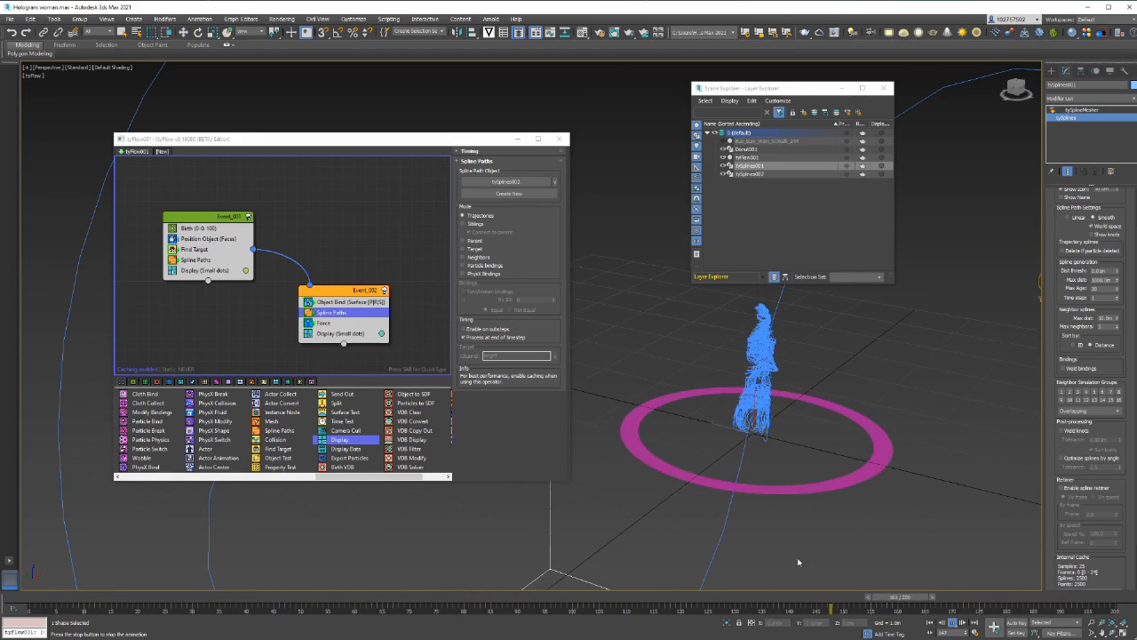
{"action": "left_click", "coordinate": [952, 623]}
{"action": "key", "text": "w"}
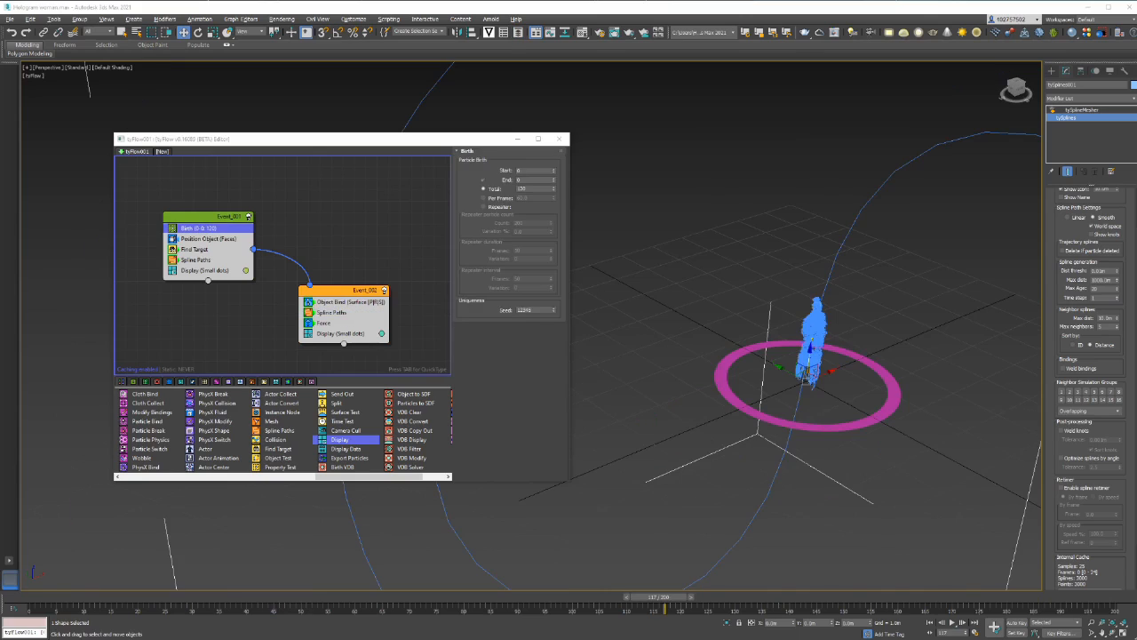